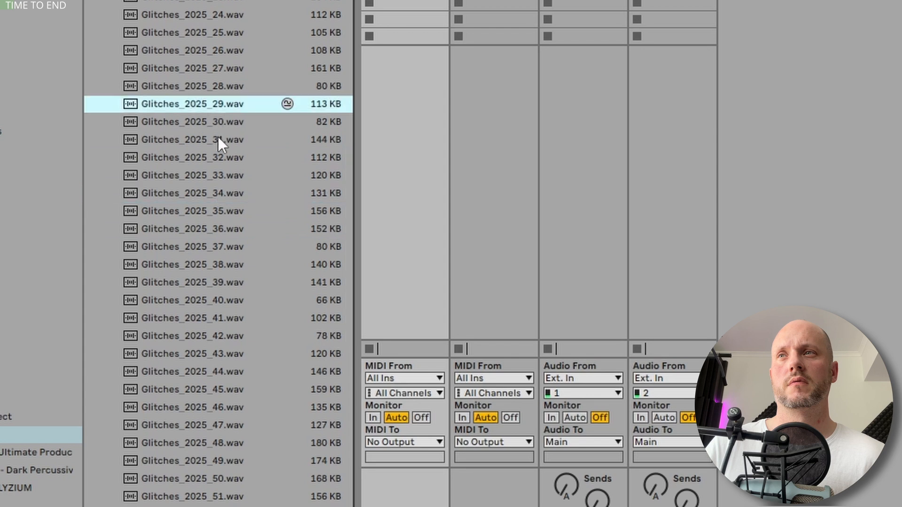
# - Audition several of the Glitches_2025 samples, working back through the list to the lower-numbered files
pyautogui.scroll(3, 218, 136)
pyautogui.click(211, 91)
pyautogui.scroll(3, 212, 145)
pyautogui.click(209, 61)
pyautogui.scroll(2, 203, 141)
pyautogui.scroll(2, 197, 141)
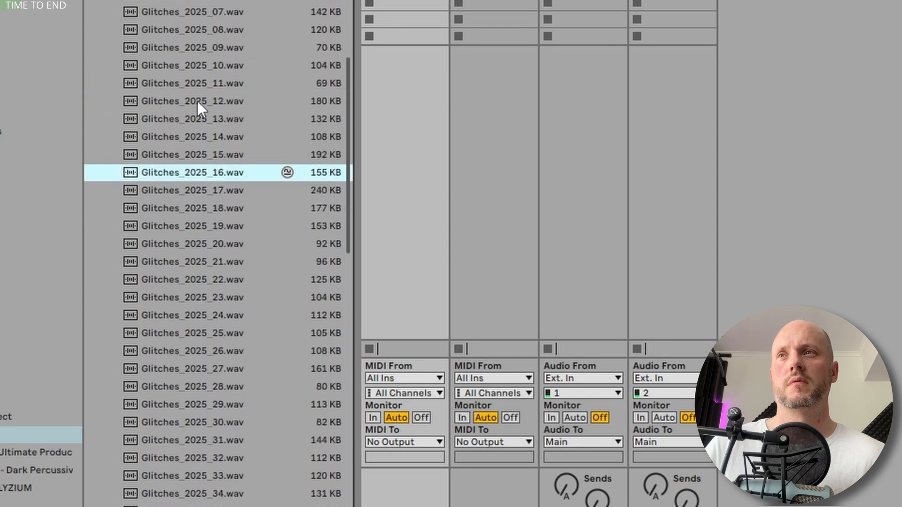
pyautogui.click(202, 65)
pyautogui.scroll(4, 211, 128)
pyautogui.click(217, 87)
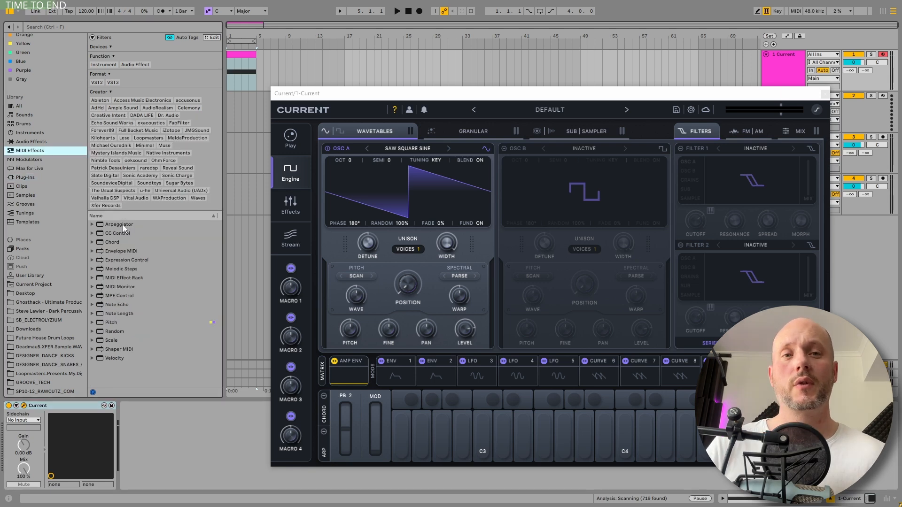
# - Add an Arpeggiator in front of the Current synth, switch its rate to milliseconds and set it to 448 ms
pyautogui.moveTo(130, 108); pyautogui.dragTo(139, 408)
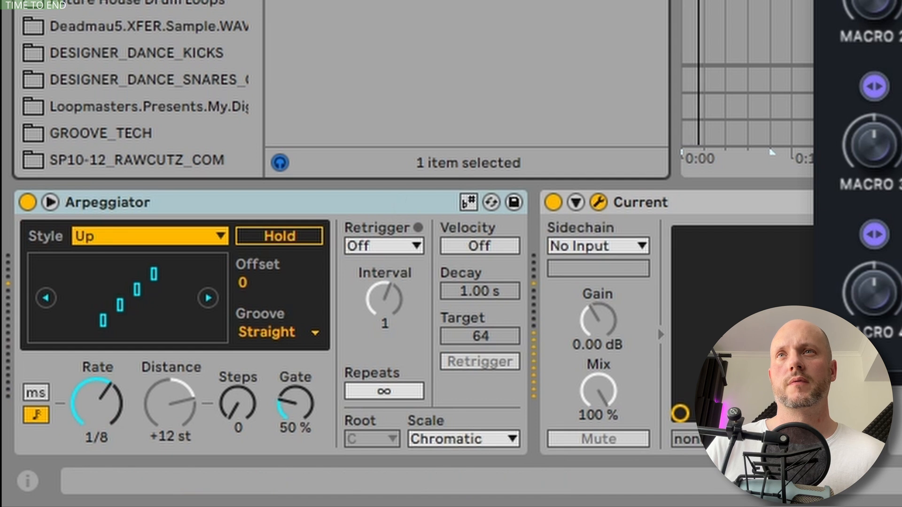
pyautogui.click(36, 399)
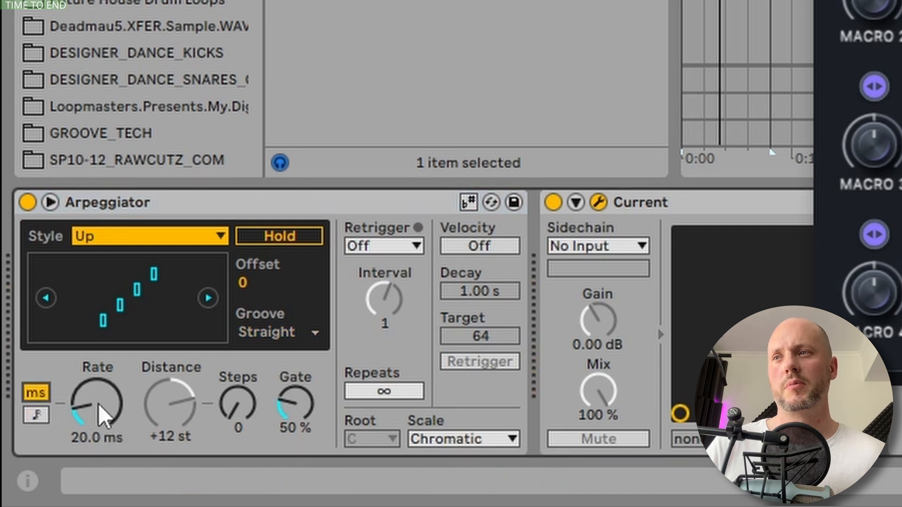
pyautogui.moveTo(87, 411)
pyautogui.mouseDown()
pyautogui.moveTo(87, 363)
pyautogui.moveTo(85, 412)
pyautogui.mouseUp()
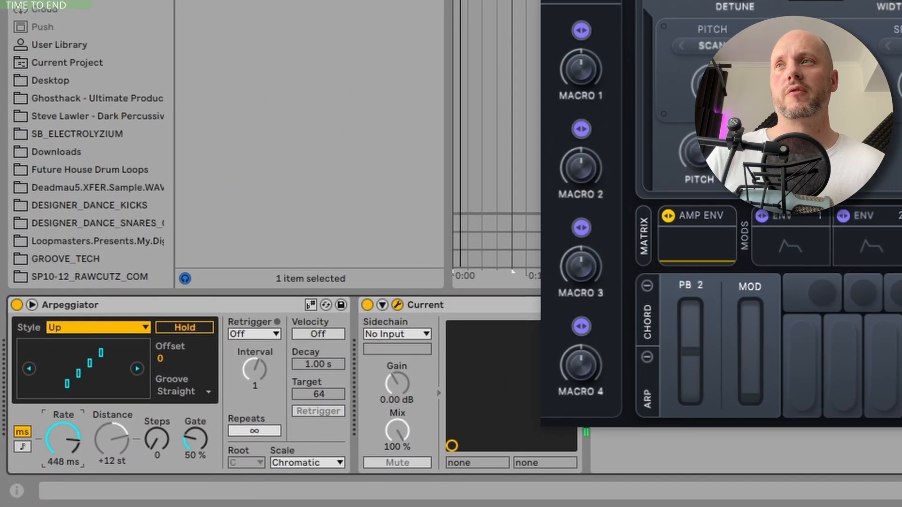
# - Map the LFO to the Arpeggiator's rate and lower that rate to about 44.8 ms
pyautogui.click(66, 437)
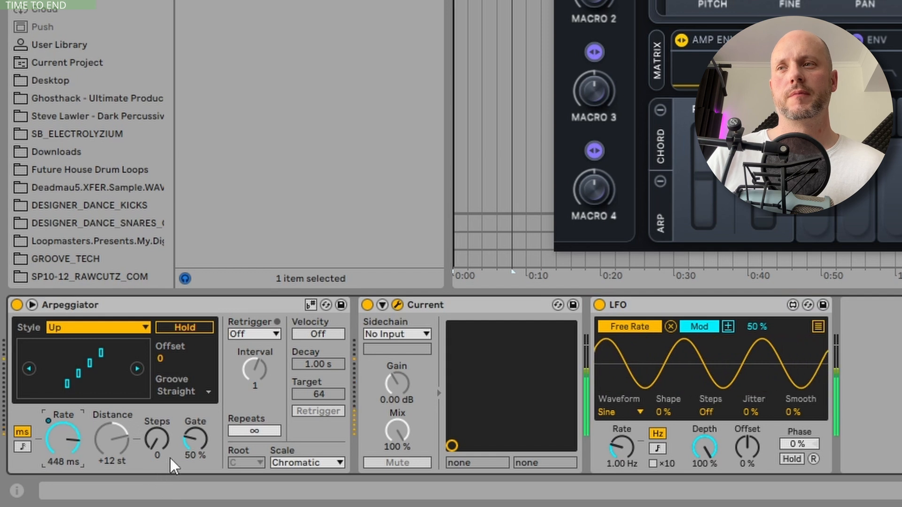
pyautogui.moveTo(62, 438); pyautogui.dragTo(62, 486)
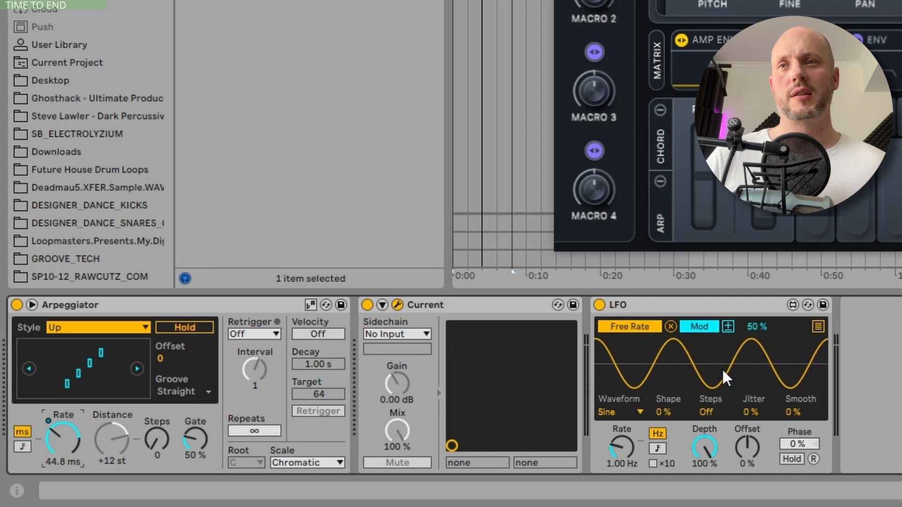
# - Set the LFO's depth to 42.5 % and its waveform to Random, and raise its rate
pyautogui.moveTo(704, 446); pyautogui.dragTo(705, 474)
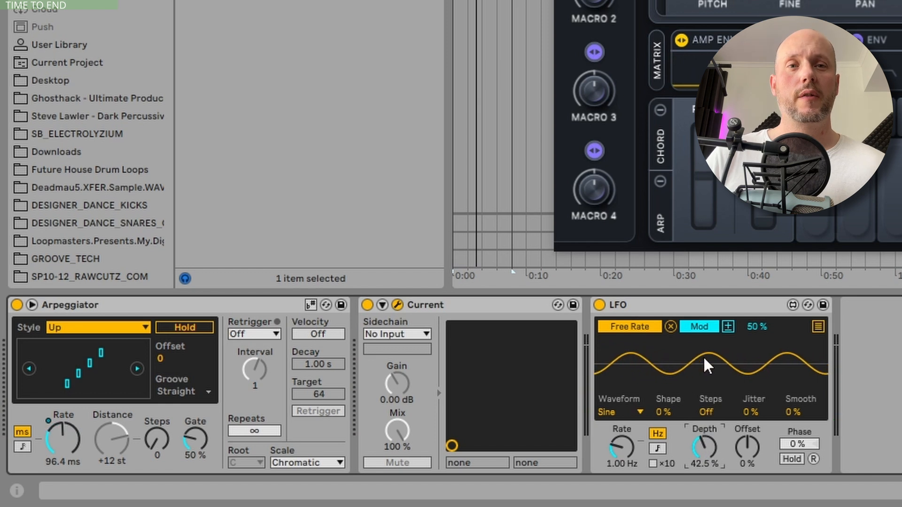
pyautogui.click(635, 413)
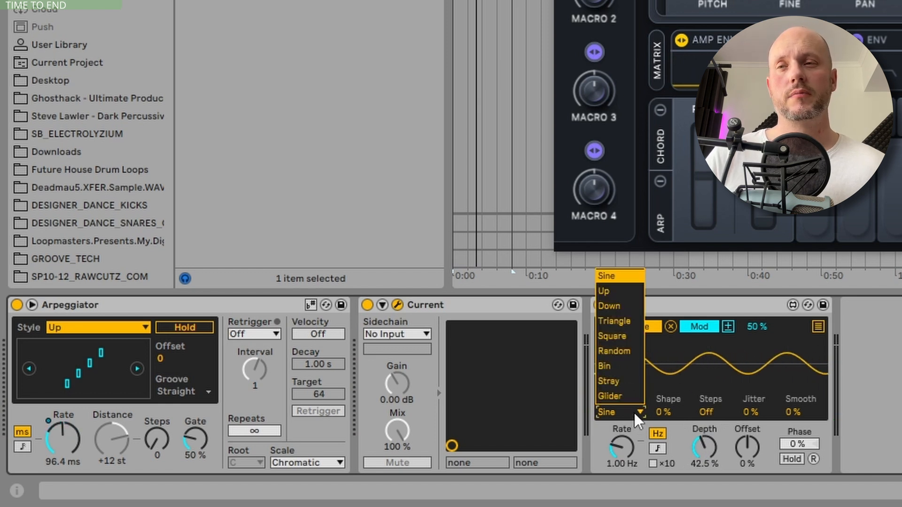
pyautogui.click(614, 351)
pyautogui.moveTo(622, 448)
pyautogui.mouseDown()
pyautogui.moveTo(622, 426)
pyautogui.moveTo(622, 441)
pyautogui.mouseUp()
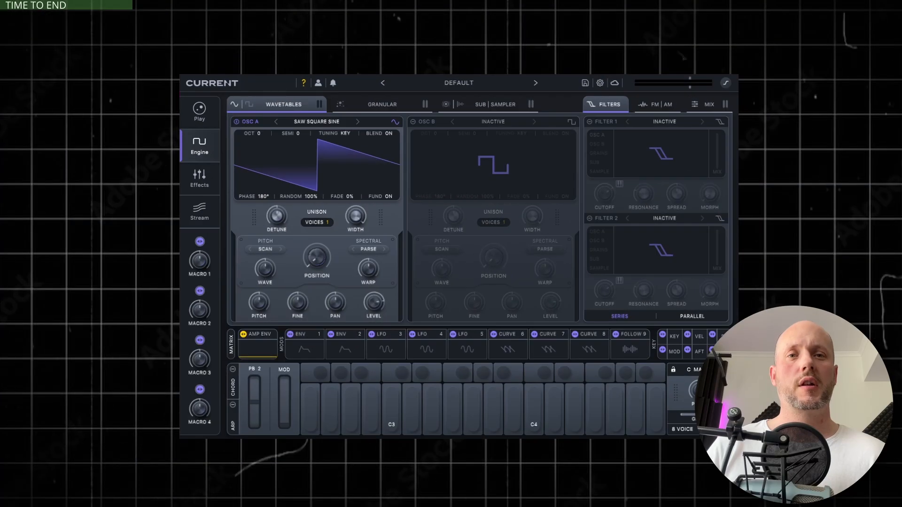
# - Turn off wavetable oscillator A and switch to the synth's granular engine
pyautogui.click(400, 108)
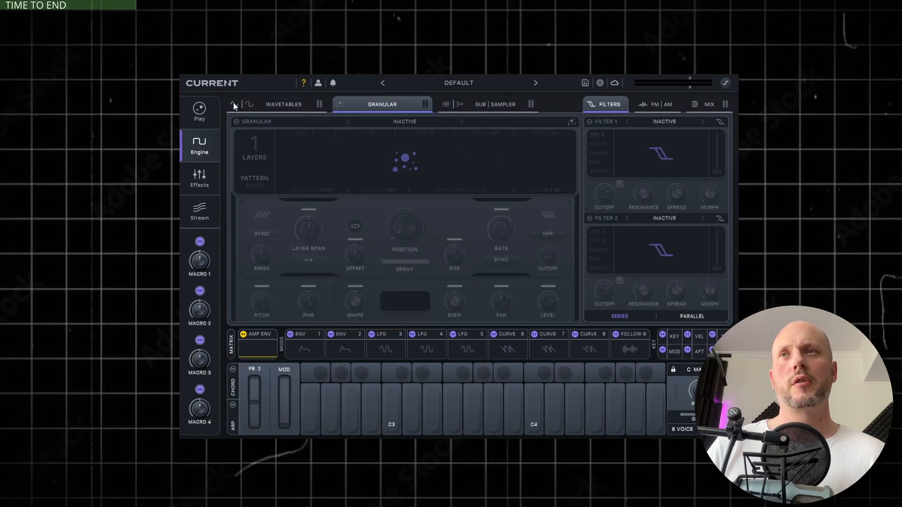
pyautogui.click(284, 103)
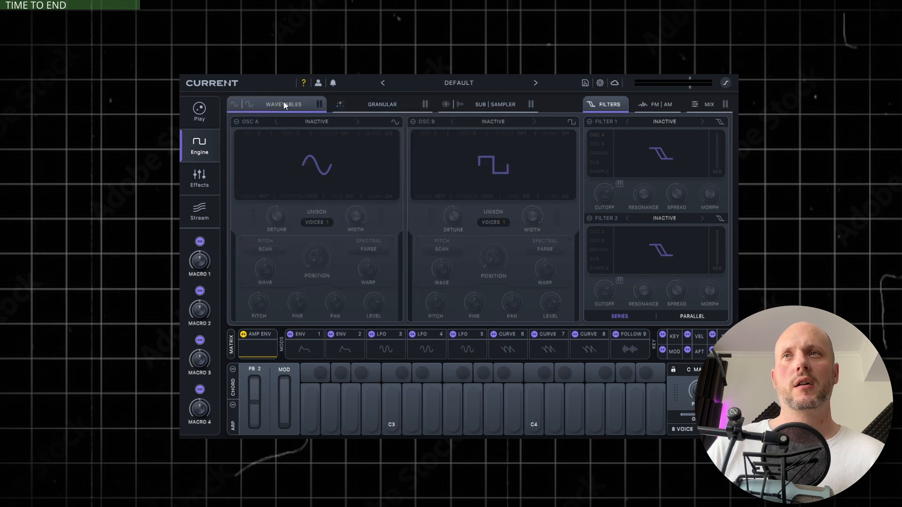
pyautogui.click(376, 105)
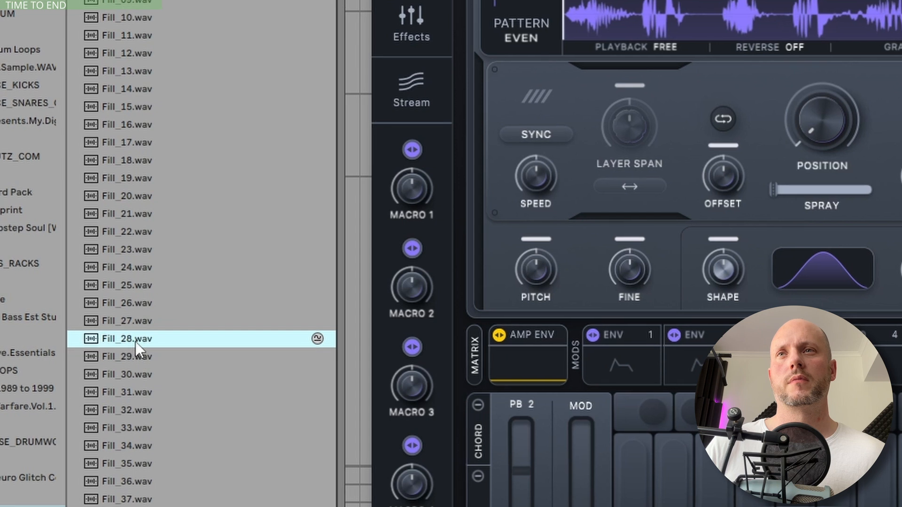
# - Audition Fill_19 and Fill_10, and load Fill_32.wav into the granular engine
pyautogui.click(138, 178)
pyautogui.click(134, 18)
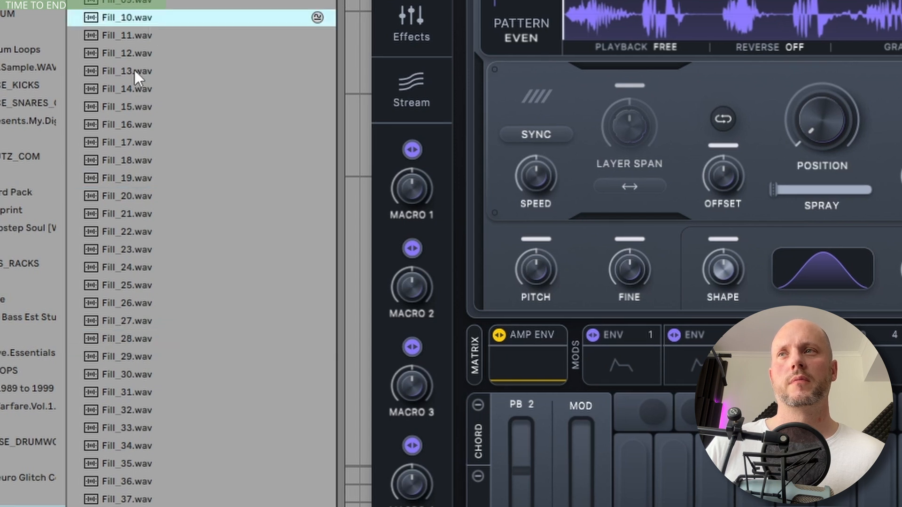
pyautogui.click(155, 408)
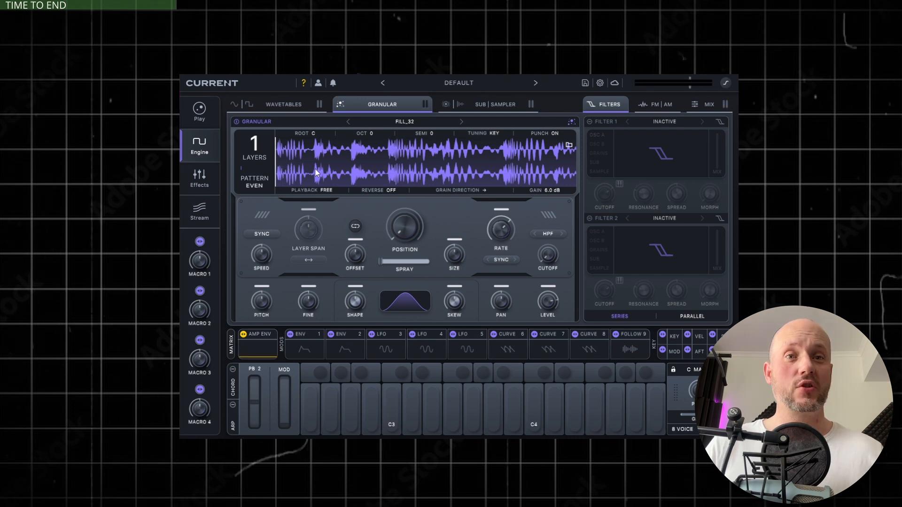
# - Change modulator 4 from LFO to Curve, assign it to the granular Position and set it to Free mode
pyautogui.click(422, 334)
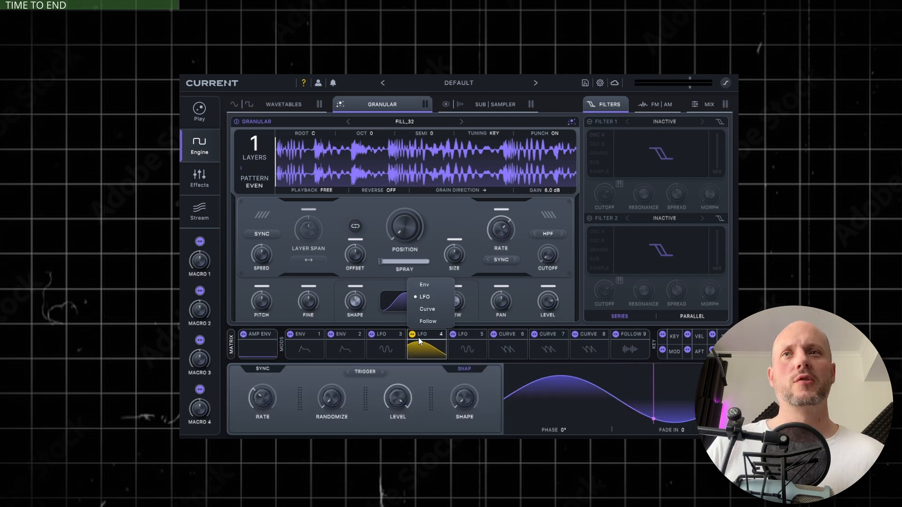
pyautogui.click(427, 309)
pyautogui.moveTo(412, 334); pyautogui.dragTo(404, 231)
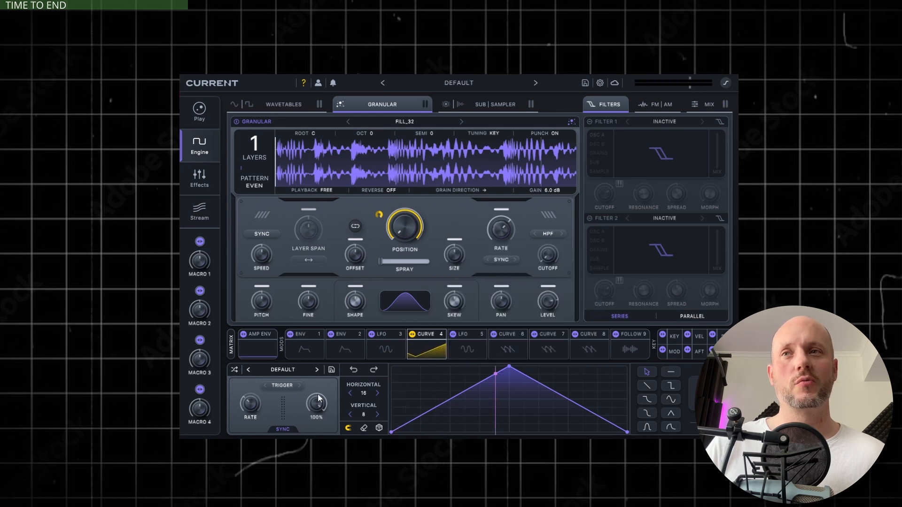
pyautogui.click(284, 386)
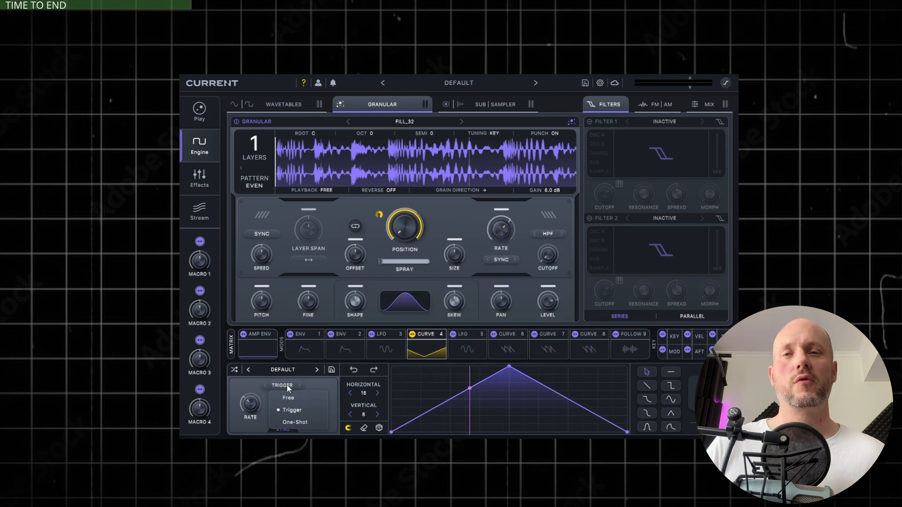
pyautogui.click(288, 398)
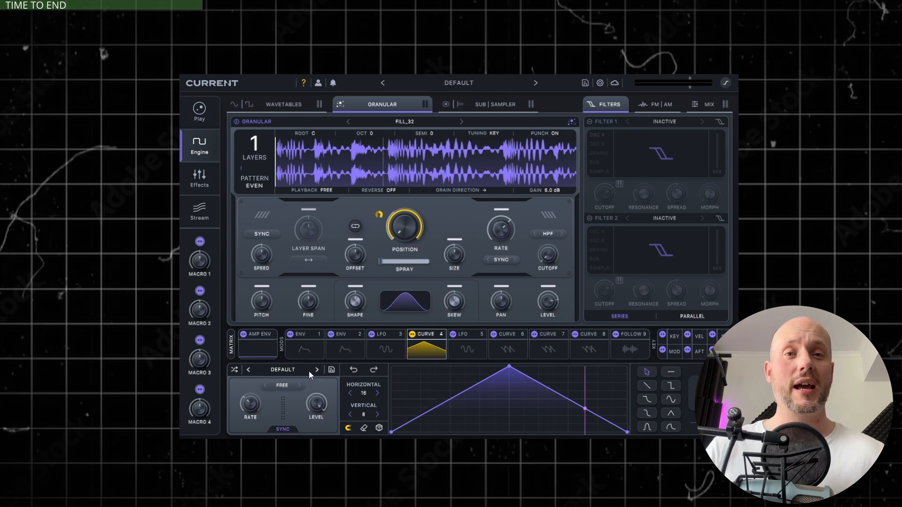
# - Load the Blade Seq sequence shape into Curve 4 and turn off its tempo sync
pyautogui.click(280, 370)
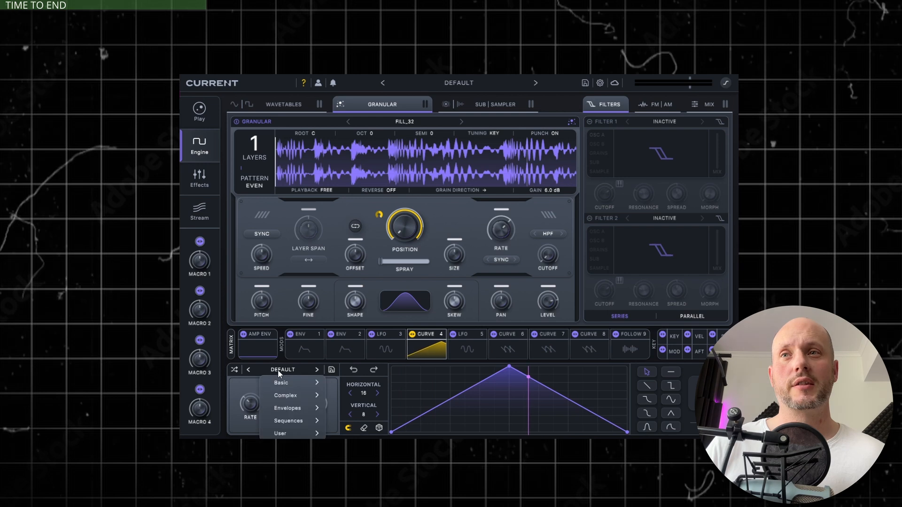
pyautogui.moveTo(286, 423)
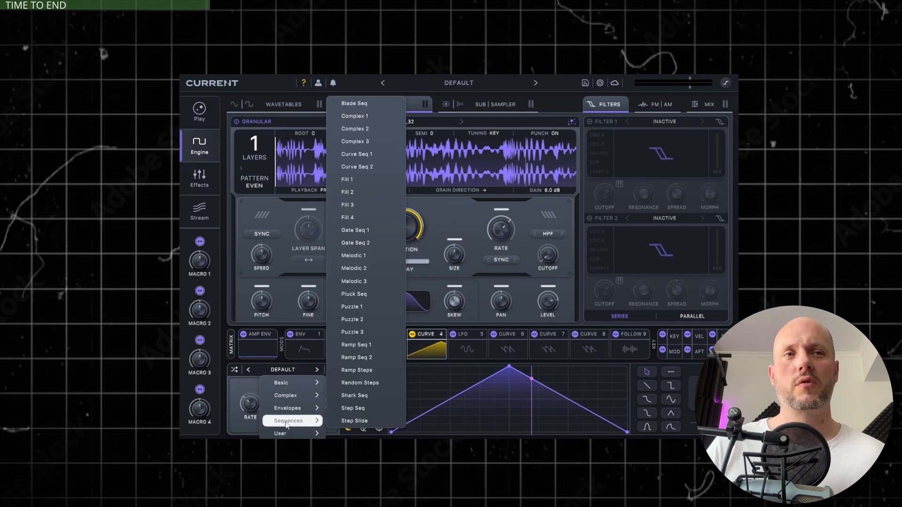
pyautogui.click(356, 104)
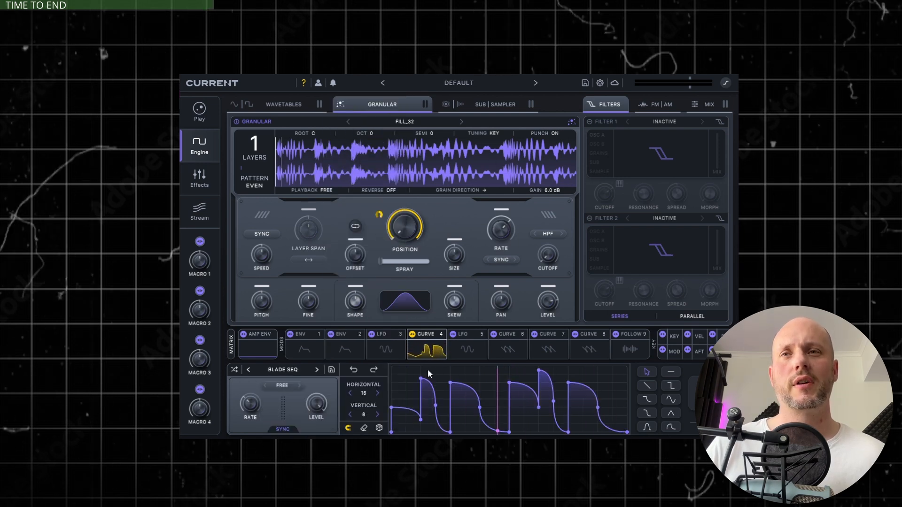
pyautogui.moveTo(428, 374)
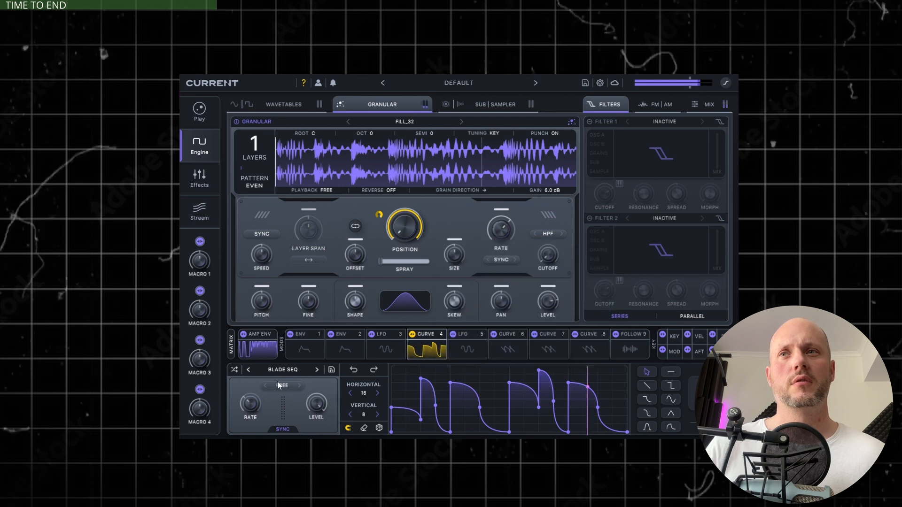
pyautogui.click(283, 430)
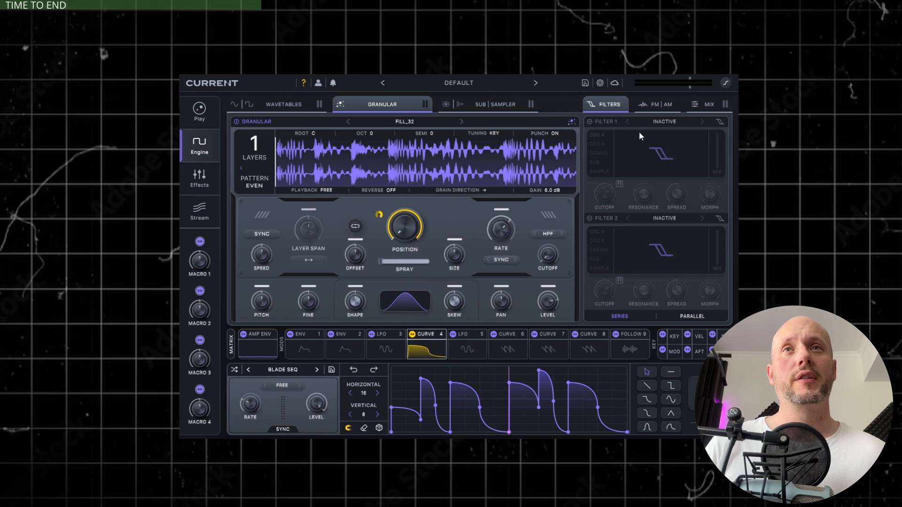
# - Enable Filter 1 as a basic HP 12 high-pass with a raised cutoff, and toggle it off and on to compare
pyautogui.click(599, 122)
pyautogui.click(665, 122)
pyautogui.moveTo(666, 137)
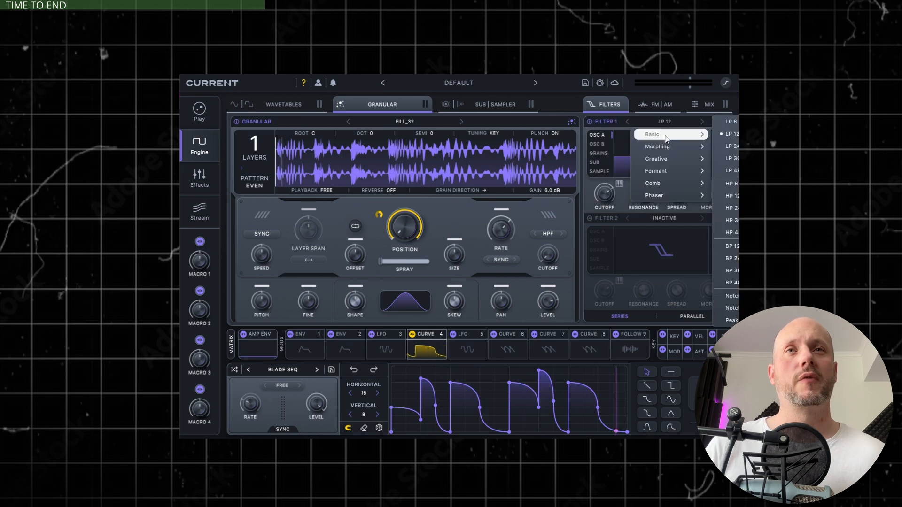
pyautogui.click(730, 195)
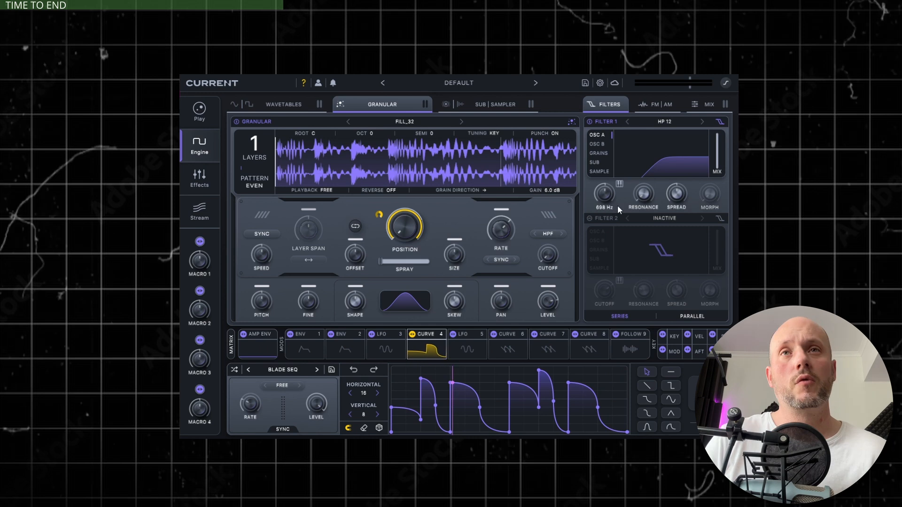
pyautogui.click(601, 122)
pyautogui.click(601, 123)
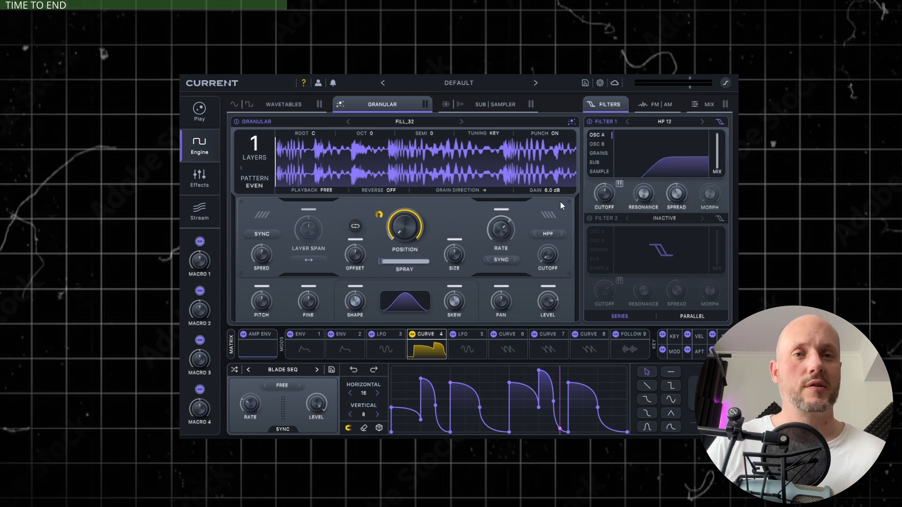
# - Add the Wave Shifter effect to the first effects slot, using the Freq Shift style
pyautogui.click(206, 179)
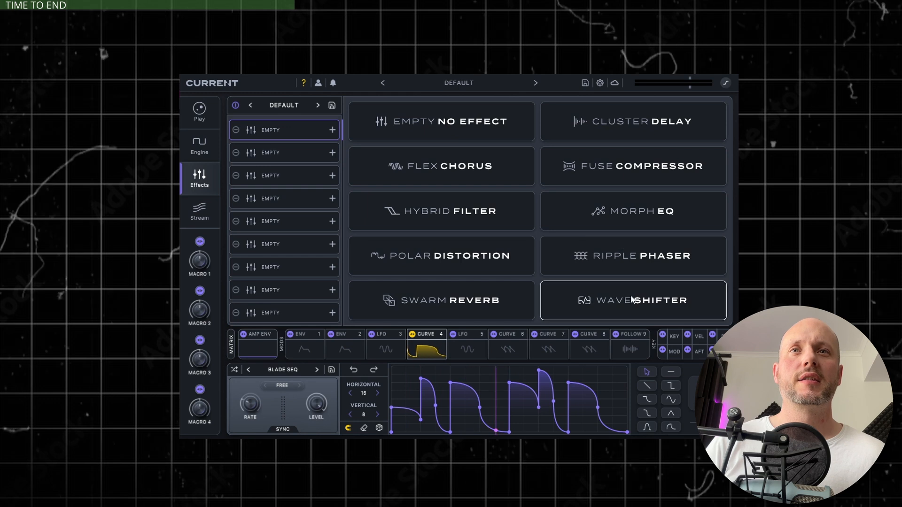
pyautogui.click(582, 301)
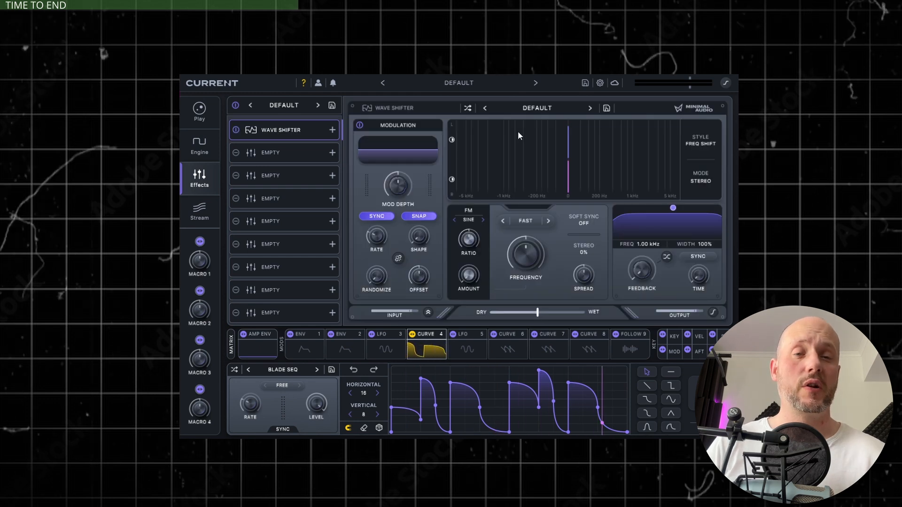
pyautogui.click(698, 142)
pyautogui.click(719, 123)
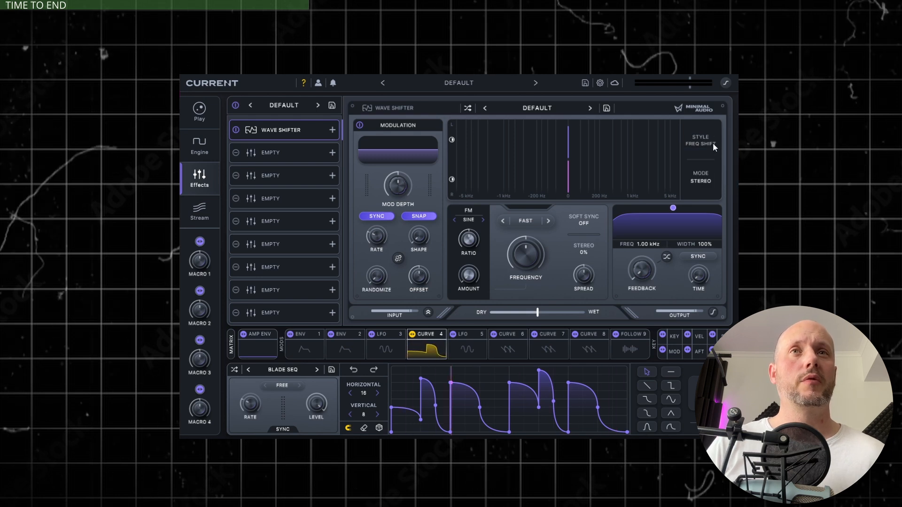
pyautogui.moveTo(713, 146)
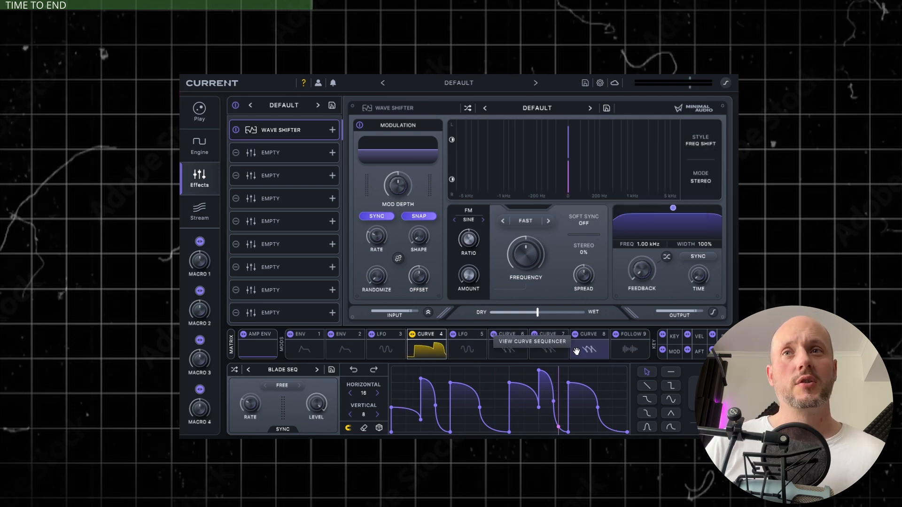
# - Change modulator 5 from LFO to a Curve running in Free mode with tempo sync off
pyautogui.click(466, 347)
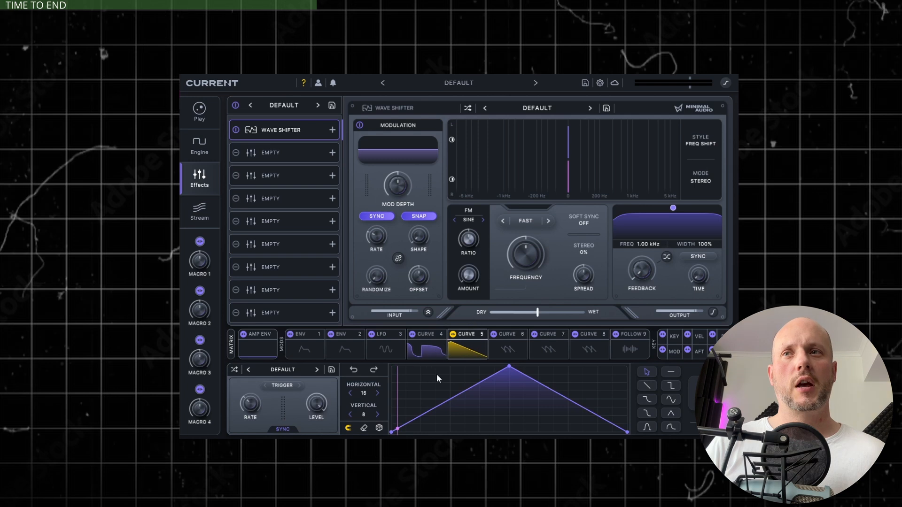
pyautogui.click(277, 387)
pyautogui.click(284, 426)
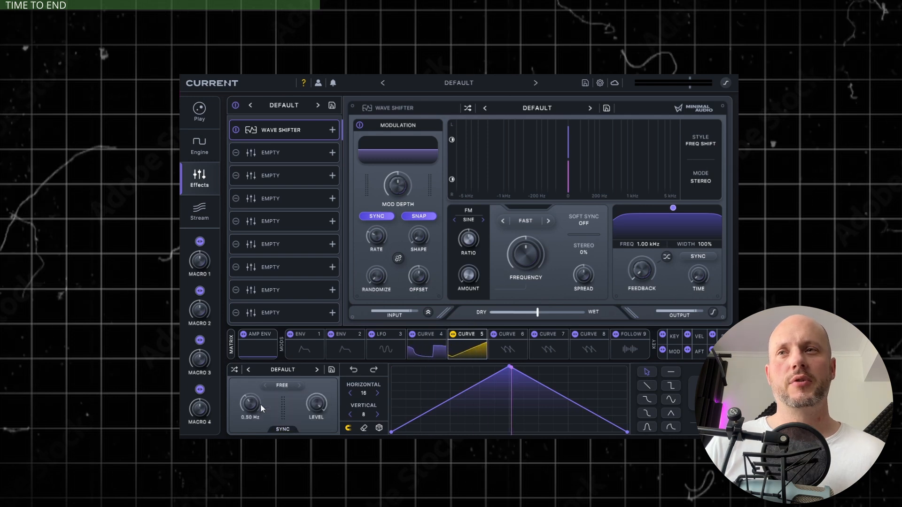
# - Load the Sharp shape preset into Curve 5
pyautogui.click(283, 370)
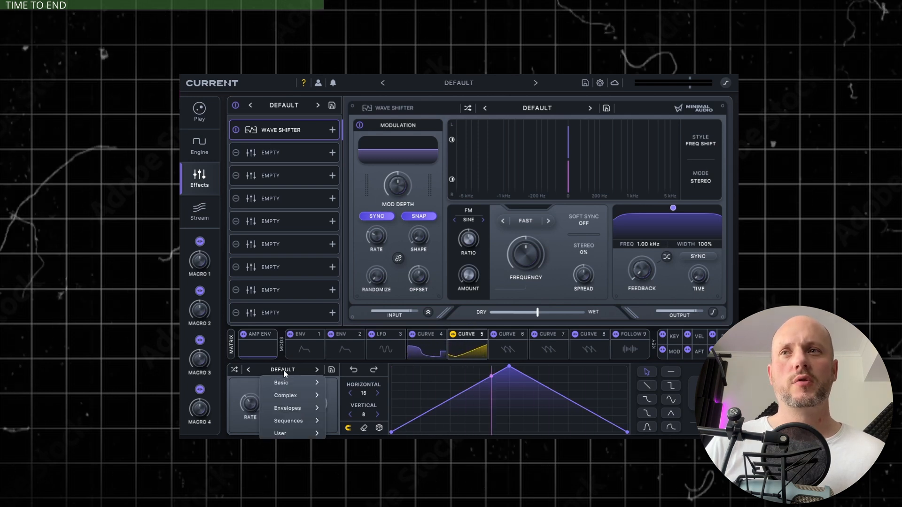
pyautogui.moveTo(300, 383)
pyautogui.click(364, 269)
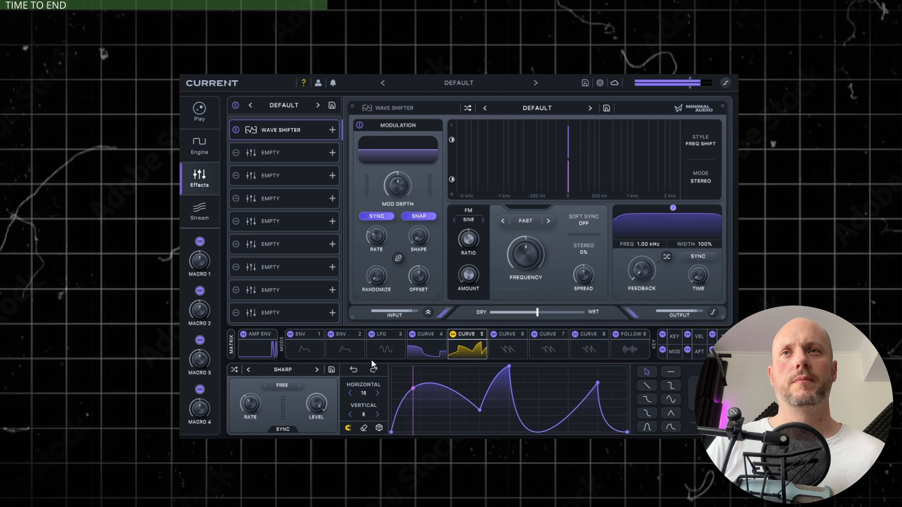
# - Modulate the Wave Shifter's frequency with Curve 5, lower the base frequency slightly, and set the effect's mix to 100% wet
pyautogui.moveTo(532, 254); pyautogui.dragTo(531, 256)
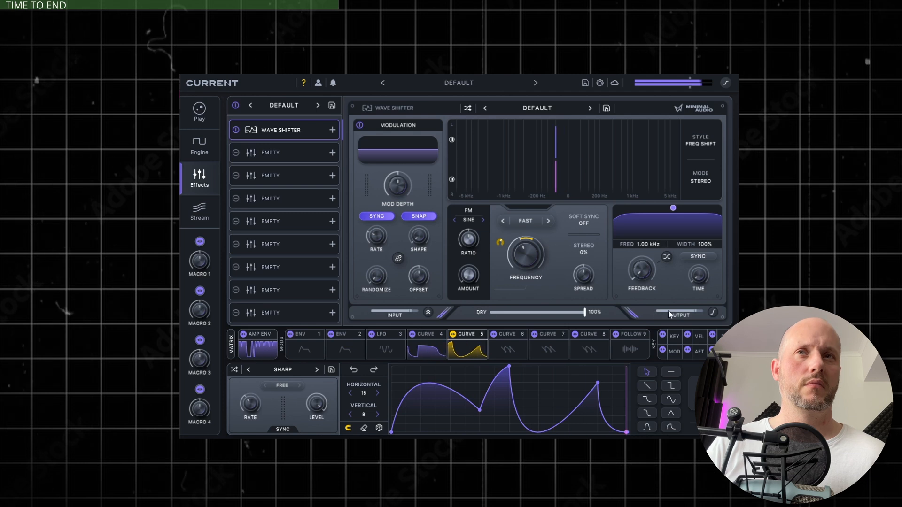
pyautogui.moveTo(528, 263); pyautogui.dragTo(525, 253)
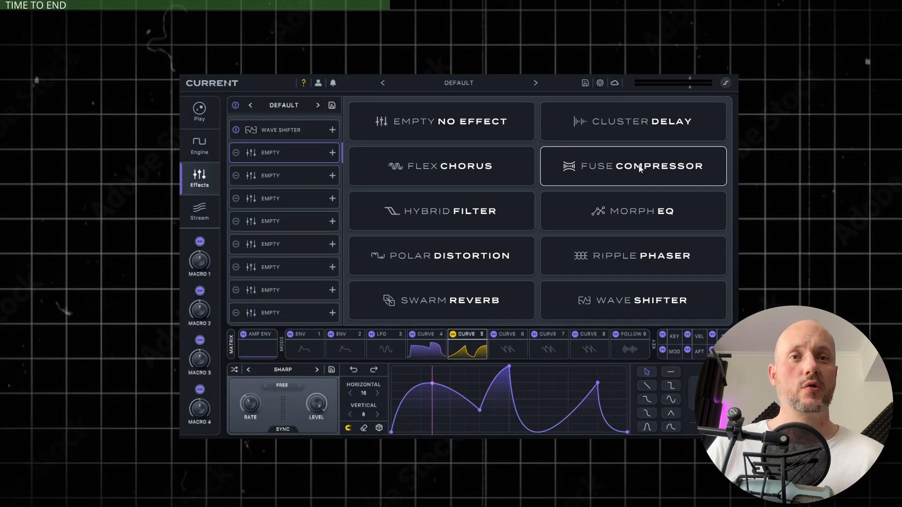
# - Add a Fuse Compressor to the second effects slot and load its Chest Thump character preset
pyautogui.click(640, 169)
pyautogui.click(535, 109)
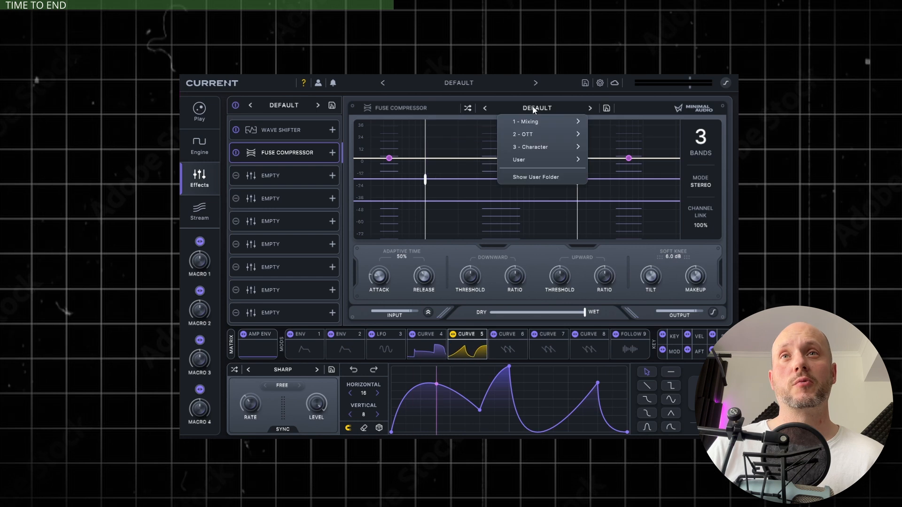
pyautogui.moveTo(539, 149)
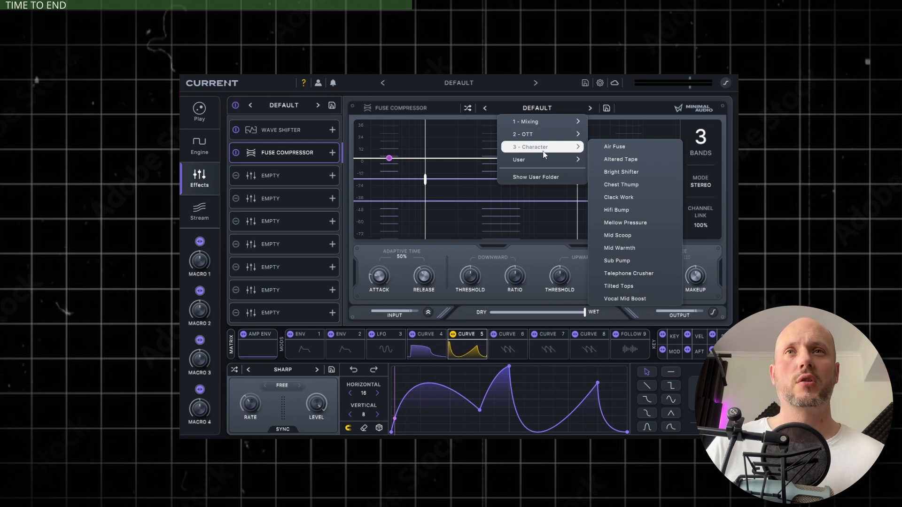
pyautogui.click(634, 187)
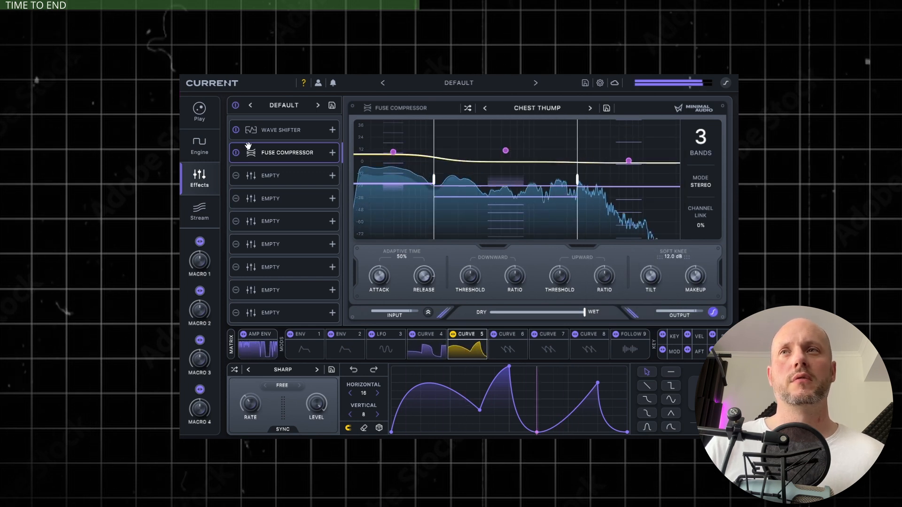
# - Bypass and re-enable the Fuse Compressor to compare, and raise its makeup gain to 7.4 dB
pyautogui.click(236, 153)
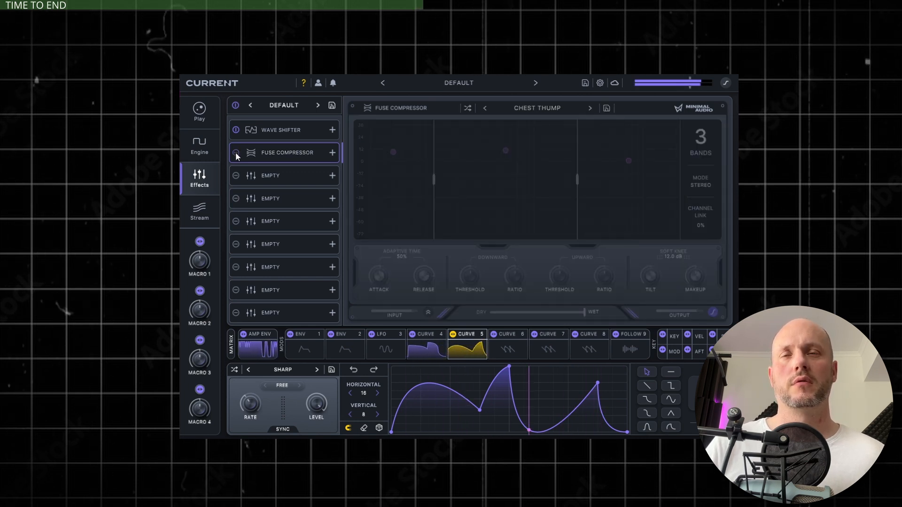
pyautogui.click(235, 153)
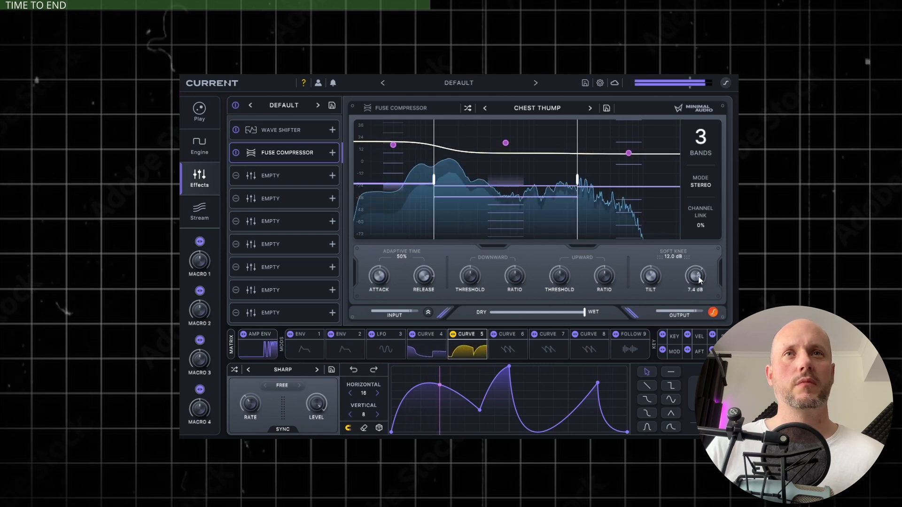
pyautogui.moveTo(699, 279); pyautogui.dragTo(698, 276)
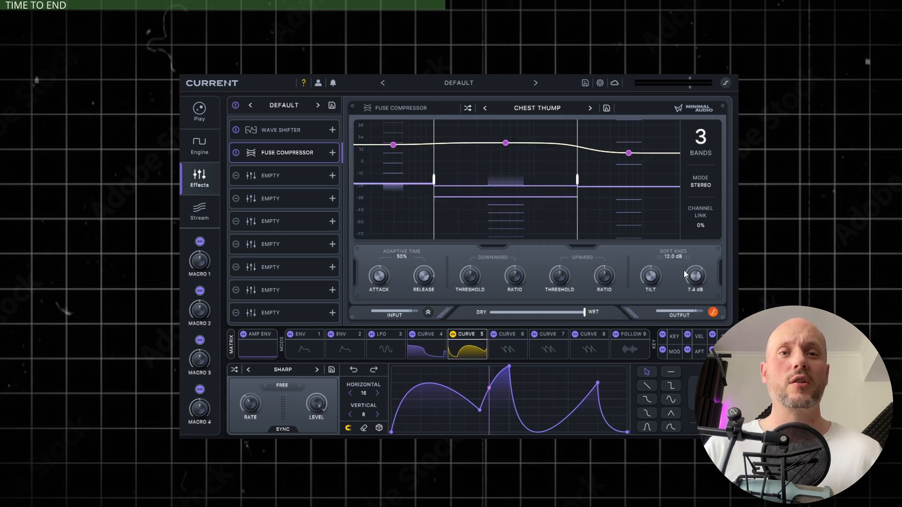
# - Add a Hybrid Filter to the third effects slot and set its filter type to the Vari-Notch formant filter
pyautogui.click(312, 175)
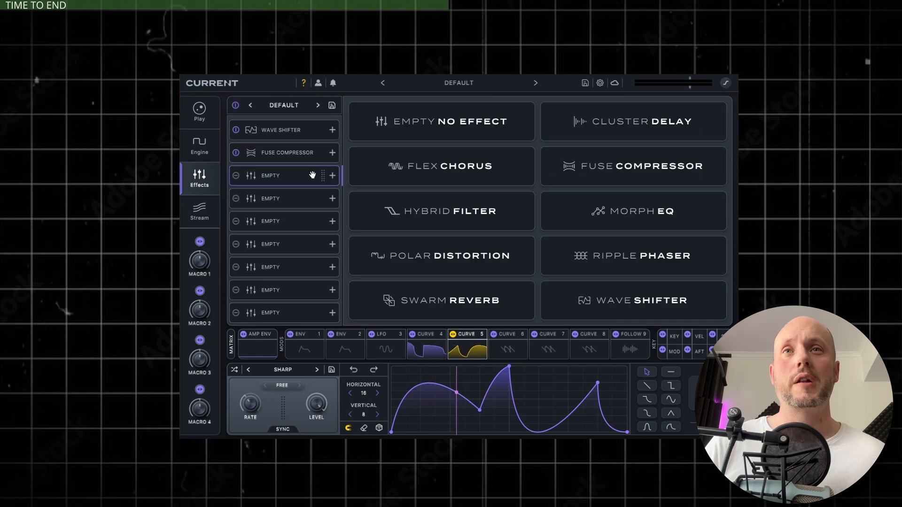
pyautogui.click(445, 218)
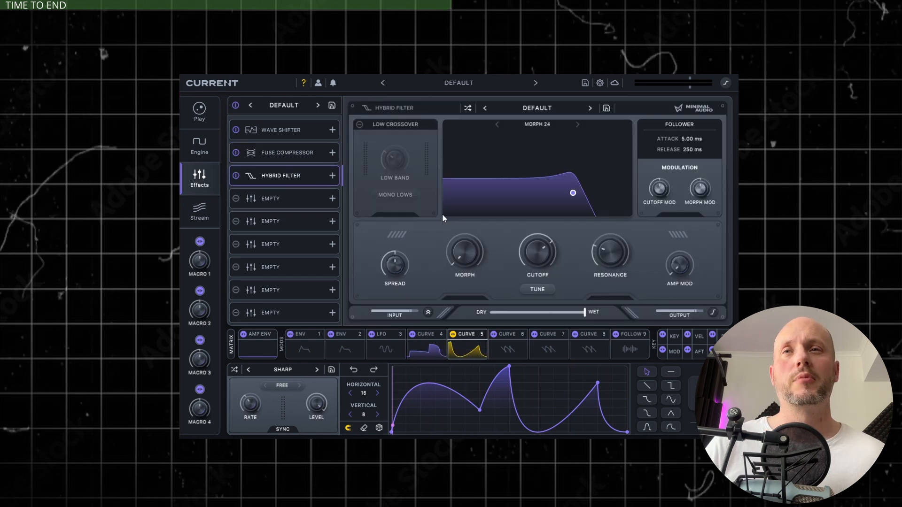
pyautogui.click(523, 124)
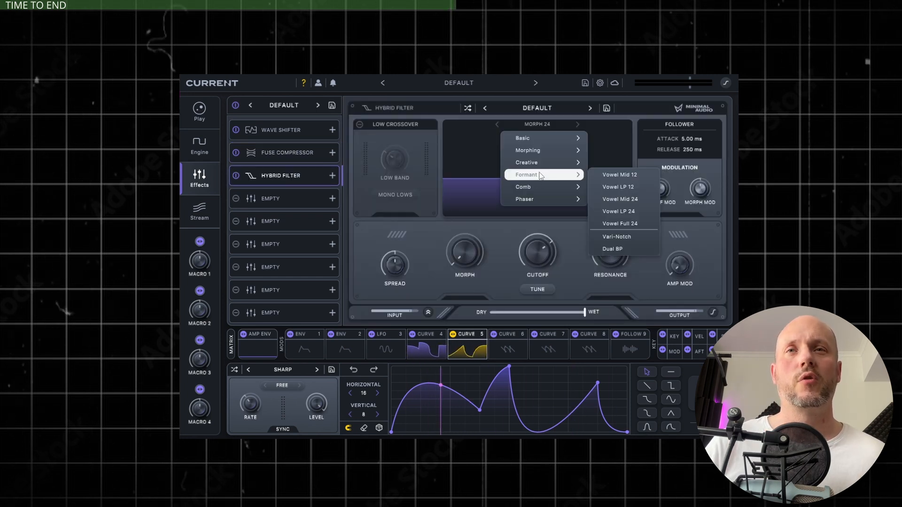
pyautogui.click(613, 210)
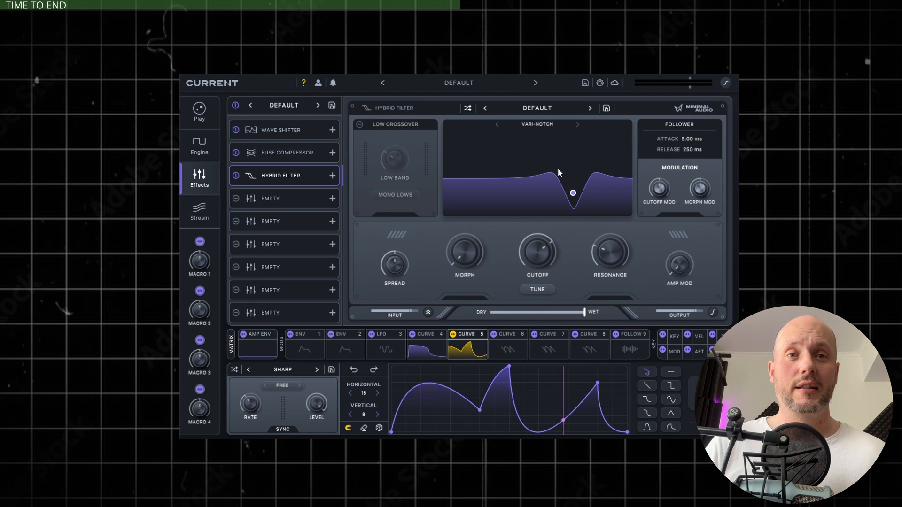
# - Modulate the Hybrid Filter's cutoff with Curve 4 across its full range and turn the morph amount fully up
pyautogui.moveTo(412, 334); pyautogui.dragTo(524, 186)
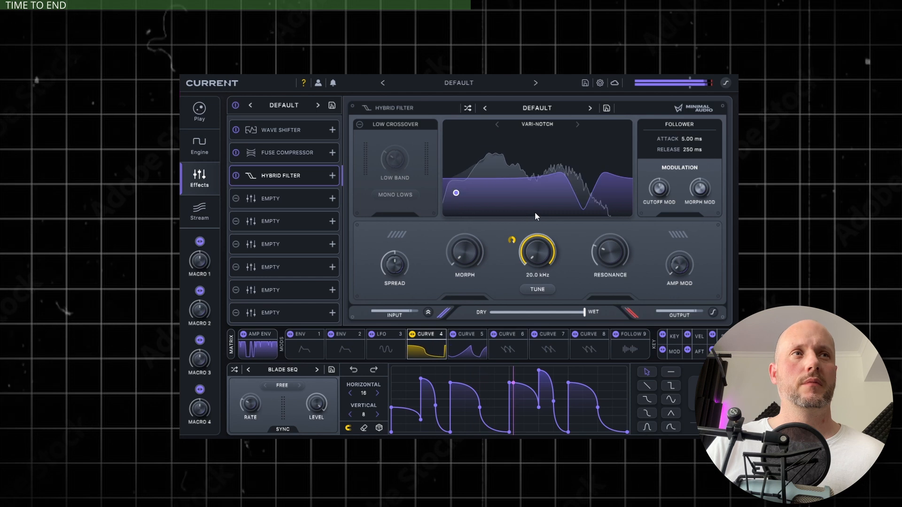
pyautogui.moveTo(452, 259); pyautogui.dragTo(459, 96)
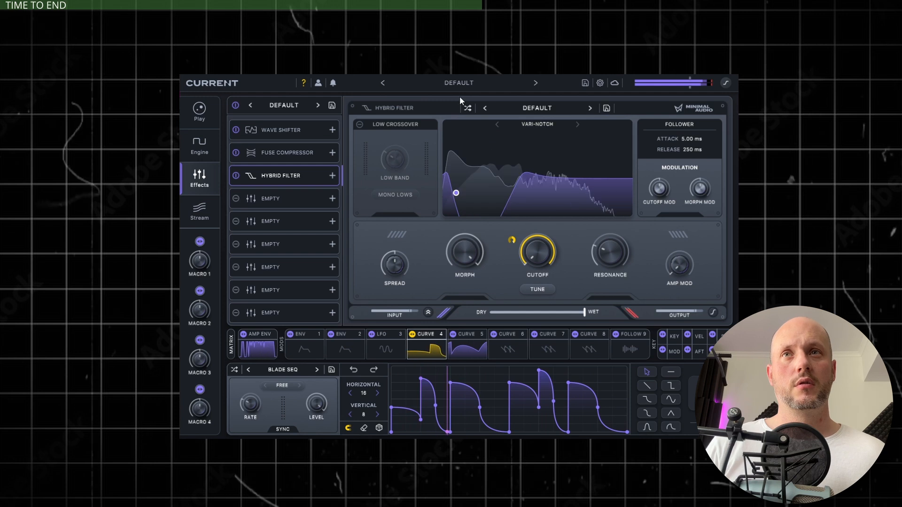
pyautogui.moveTo(613, 283)
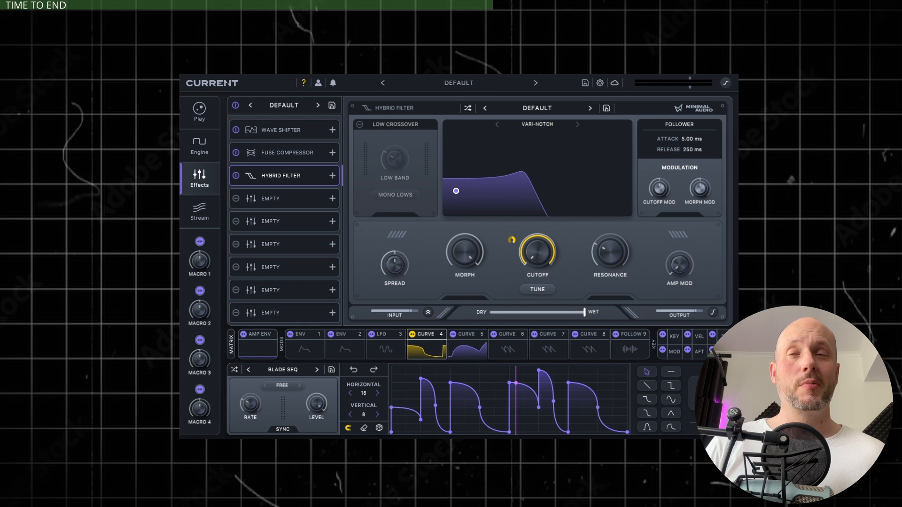
# - Add Polar Distortion to the fourth effects slot with the Edge Subtle preset, and bypass and re-enable it to compare
pyautogui.click(274, 203)
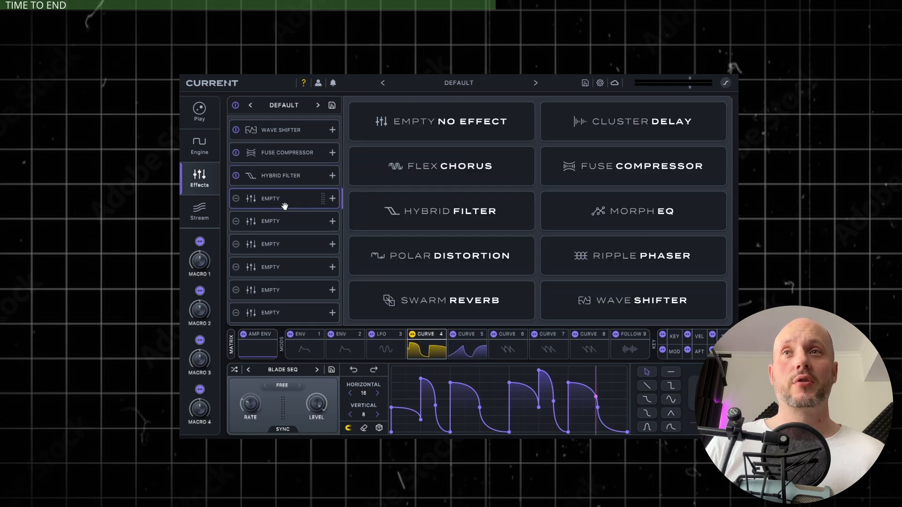
pyautogui.click(465, 246)
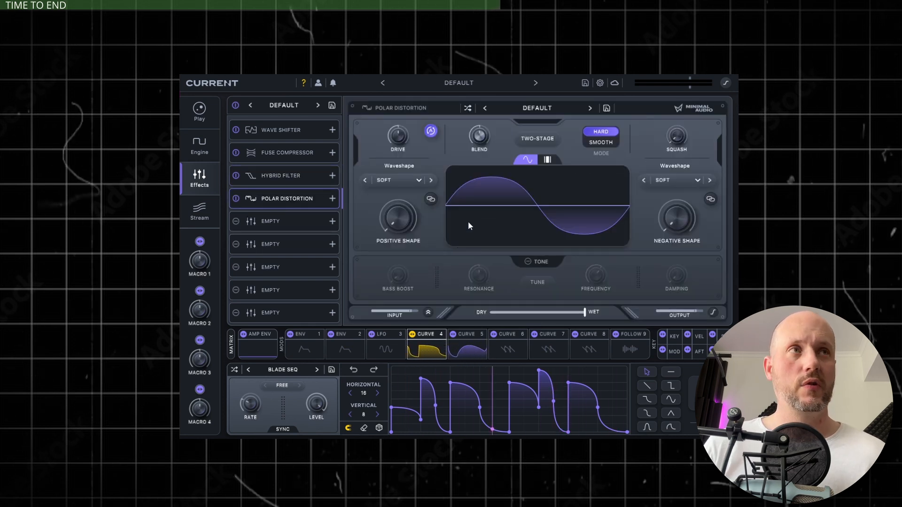
pyautogui.click(537, 108)
pyautogui.moveTo(534, 124)
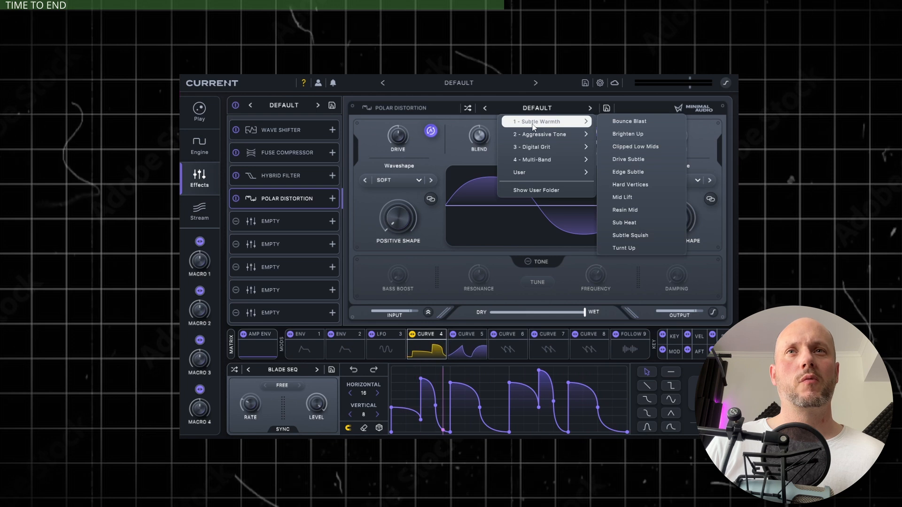
pyautogui.click(638, 173)
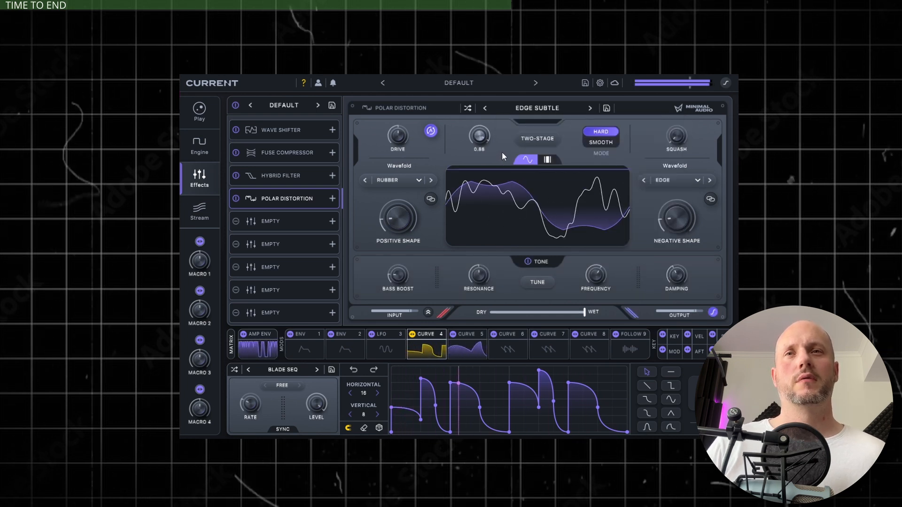
pyautogui.click(235, 199)
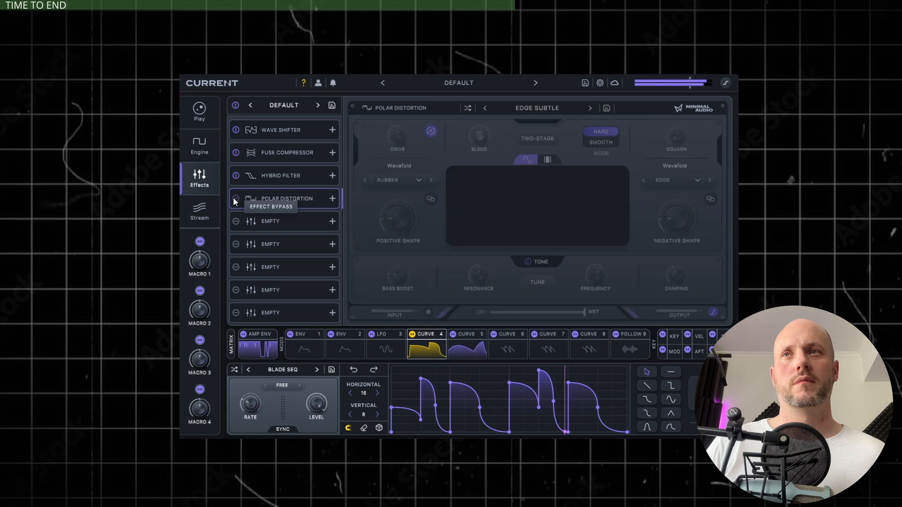
pyautogui.click(236, 199)
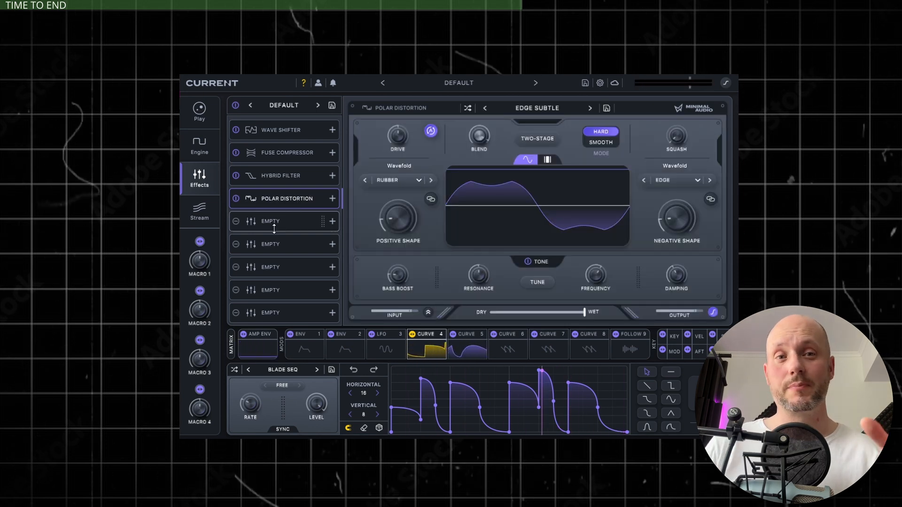
# - Add a second Fuse Compressor to the fifth effects slot, load the Lit Fuse OTT preset, and raise its makeup gain
pyautogui.click(281, 176)
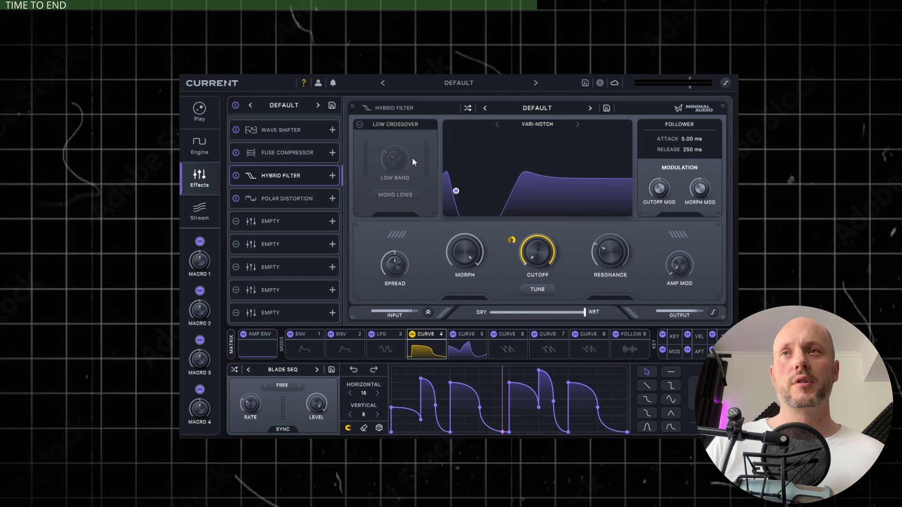
pyautogui.click(277, 221)
pyautogui.click(628, 171)
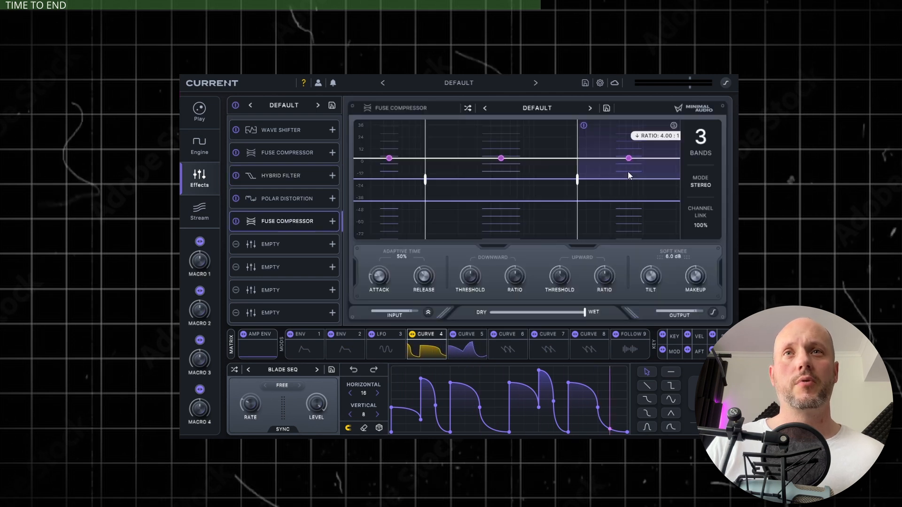
pyautogui.click(538, 108)
pyautogui.moveTo(540, 135)
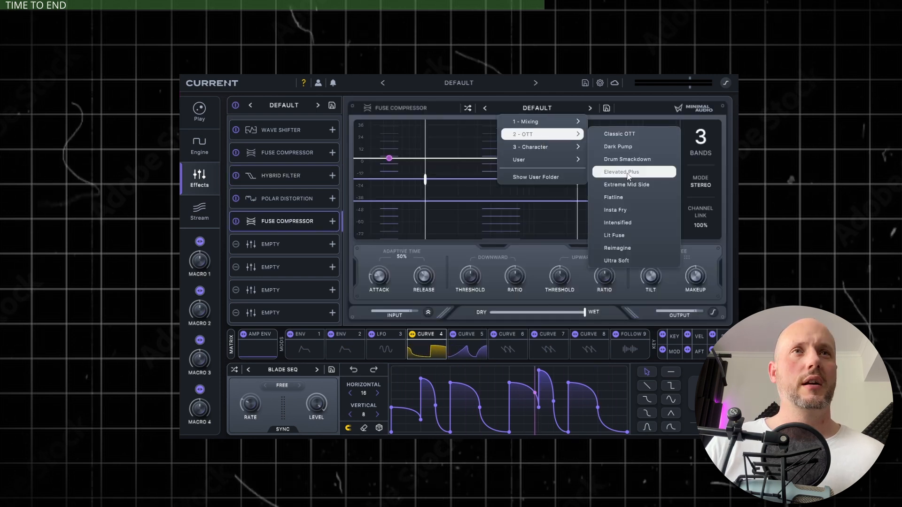
pyautogui.click(616, 235)
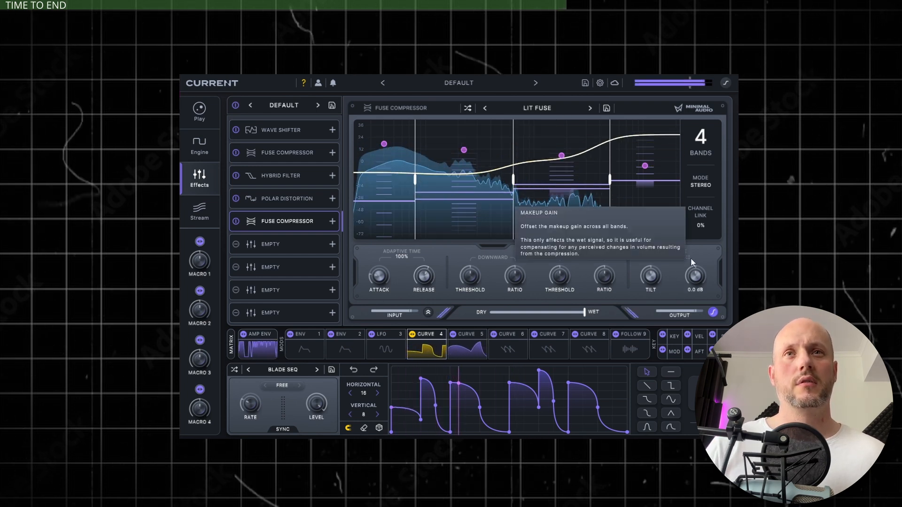
pyautogui.moveTo(691, 281); pyautogui.dragTo(700, 278)
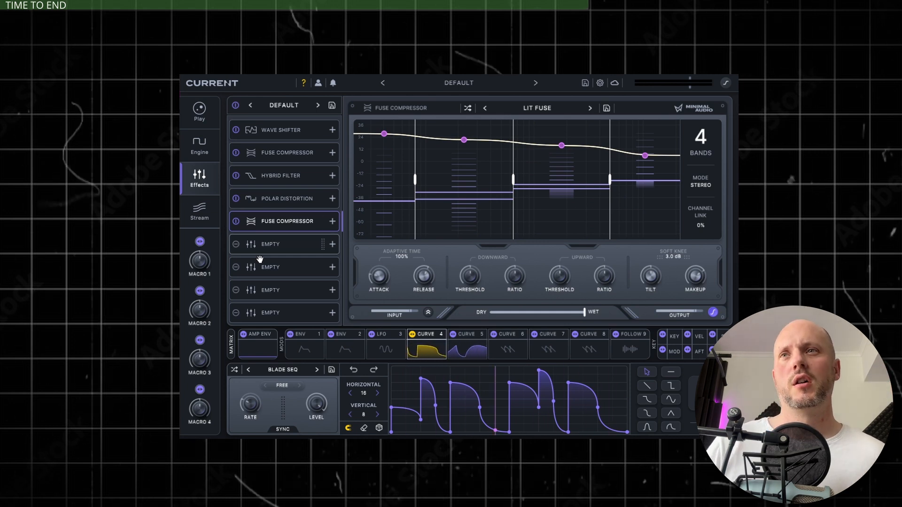
# - Add a Morph EQ, move it directly after the Wave Shifter, and set its high-pass band to about 428 Hz
pyautogui.click(262, 243)
pyautogui.click(551, 214)
pyautogui.moveTo(297, 250); pyautogui.dragTo(264, 150)
pyautogui.moveTo(362, 187); pyautogui.dragTo(519, 216)
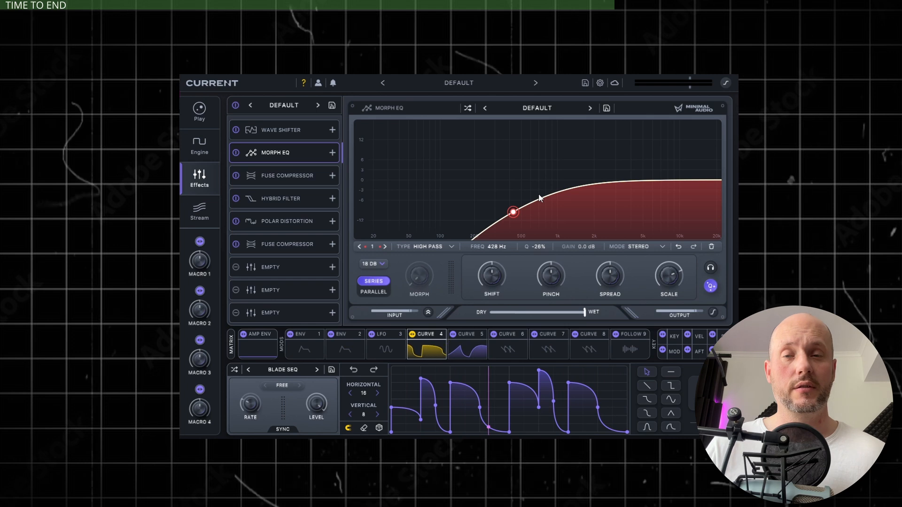
# - Add a third Fuse Compressor to the seventh slot with the Classic OTT preset, enable its output clipping, and raise the makeup gain
pyautogui.click(282, 267)
pyautogui.click(625, 165)
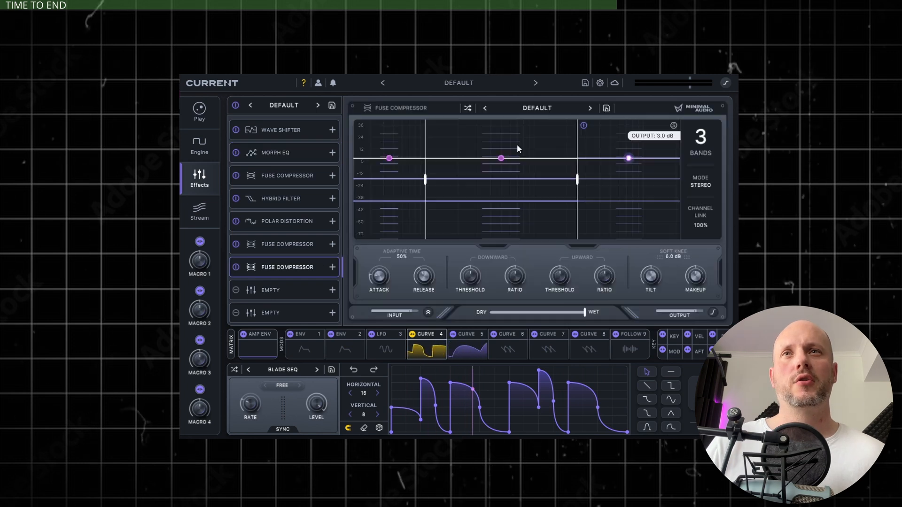
pyautogui.click(524, 109)
pyautogui.moveTo(540, 135)
pyautogui.click(616, 131)
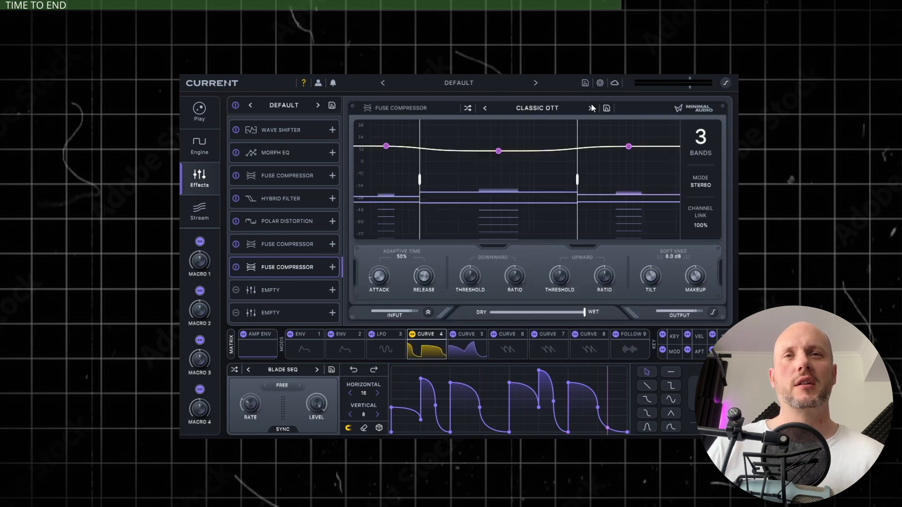
pyautogui.click(713, 314)
pyautogui.moveTo(699, 269)
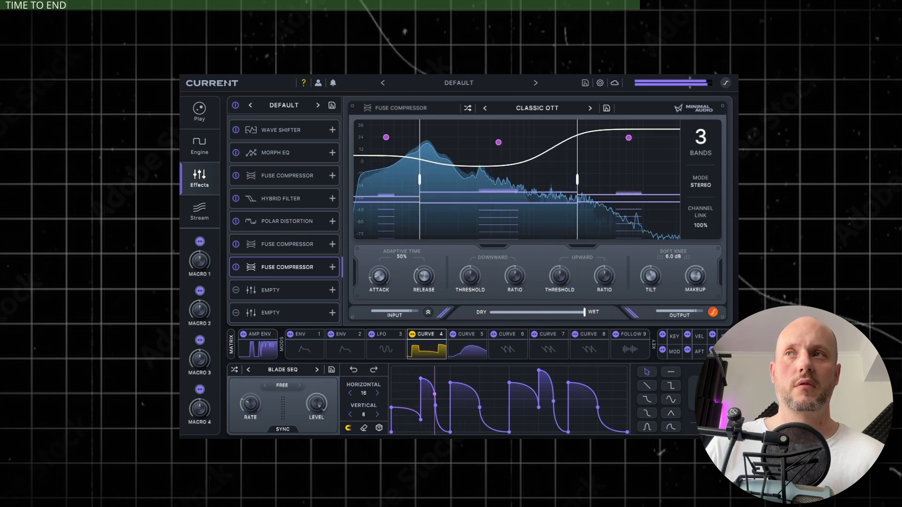
# - Modulate the Grains FM feedback amount in the engine's FM/AM section with Curve 5 at a depth of about 22%
pyautogui.click(200, 149)
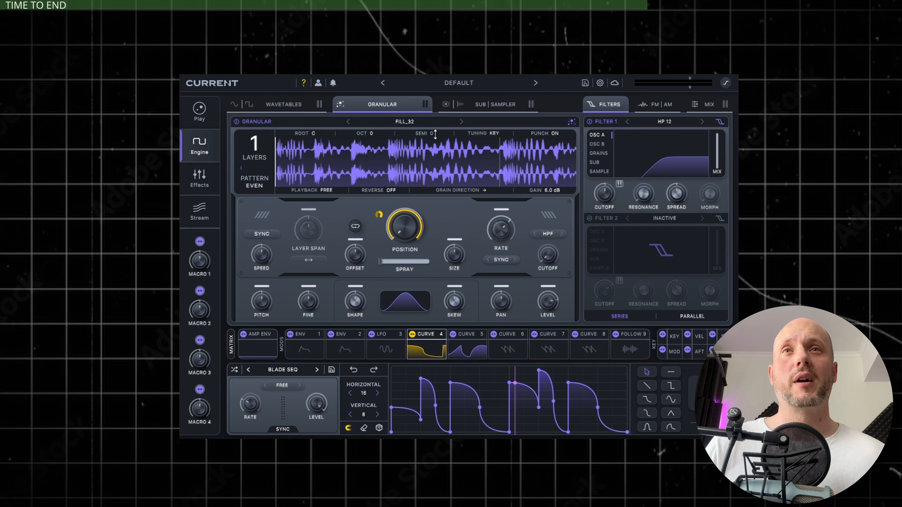
pyautogui.click(657, 105)
pyautogui.moveTo(667, 227)
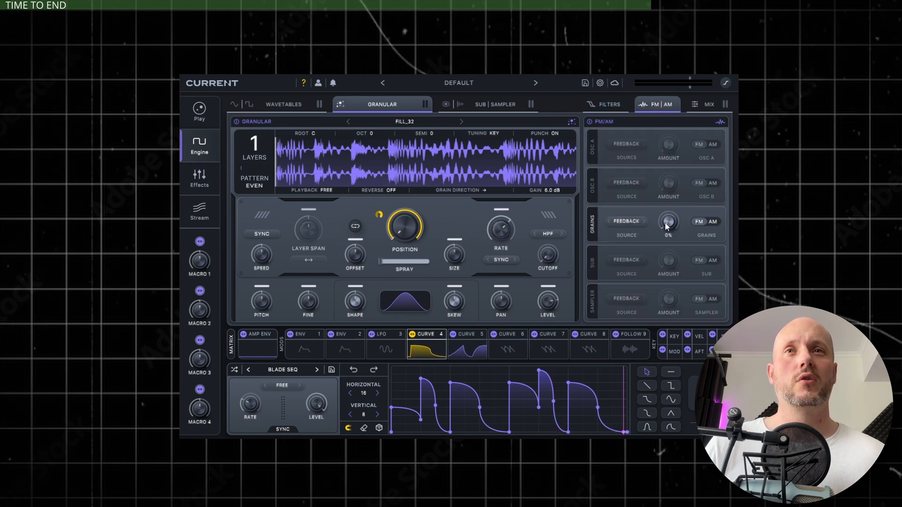
pyautogui.moveTo(667, 162); pyautogui.dragTo(679, 261)
pyautogui.moveTo(675, 199); pyautogui.dragTo(672, 286)
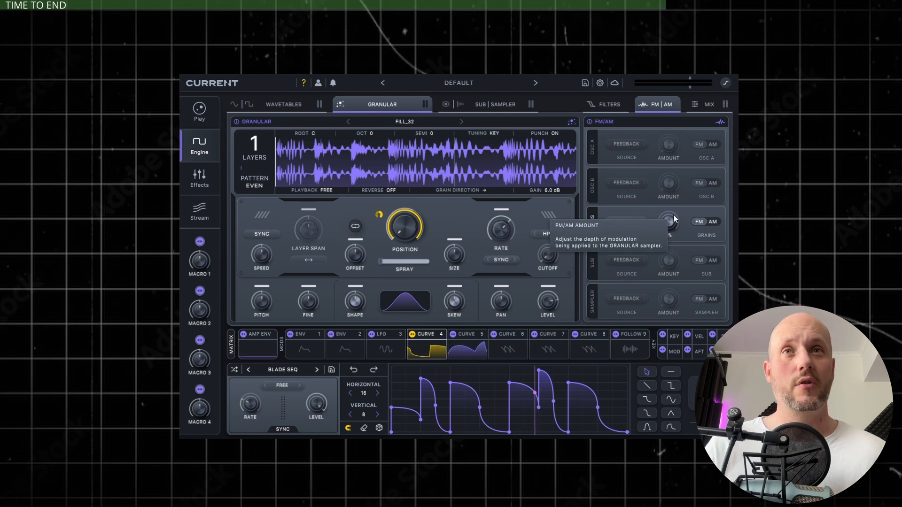
pyautogui.click(465, 351)
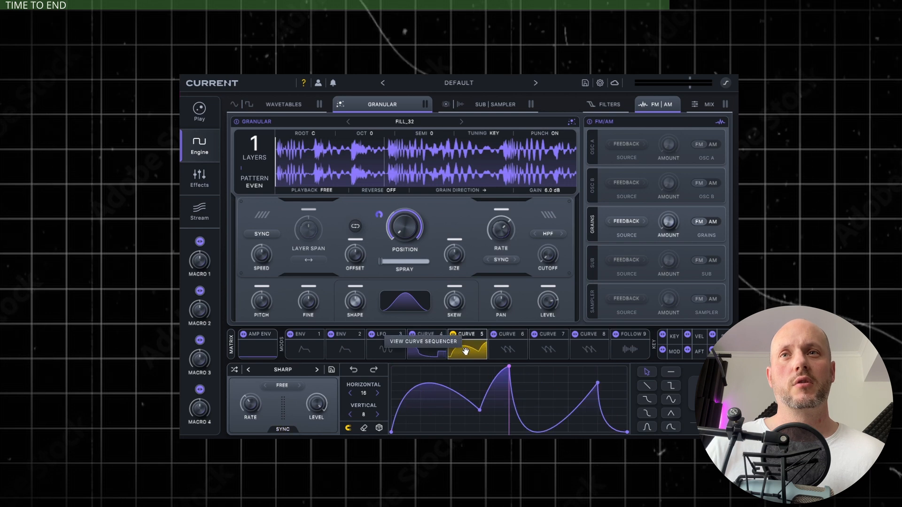
pyautogui.moveTo(472, 350); pyautogui.dragTo(620, 261)
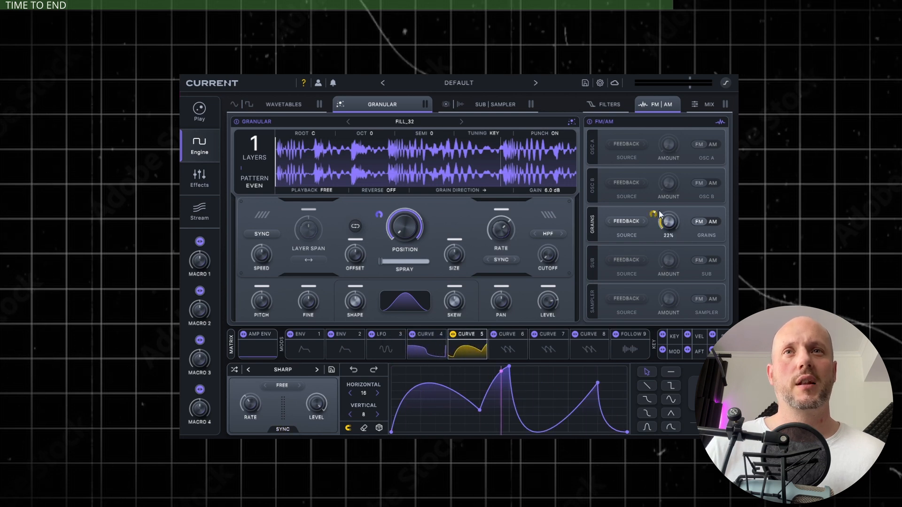
# - Replace the Grains FM feedback source with an enabled Osc A and modulate the Grains FM amount with Curve 5
pyautogui.moveTo(660, 214); pyautogui.dragTo(684, 226)
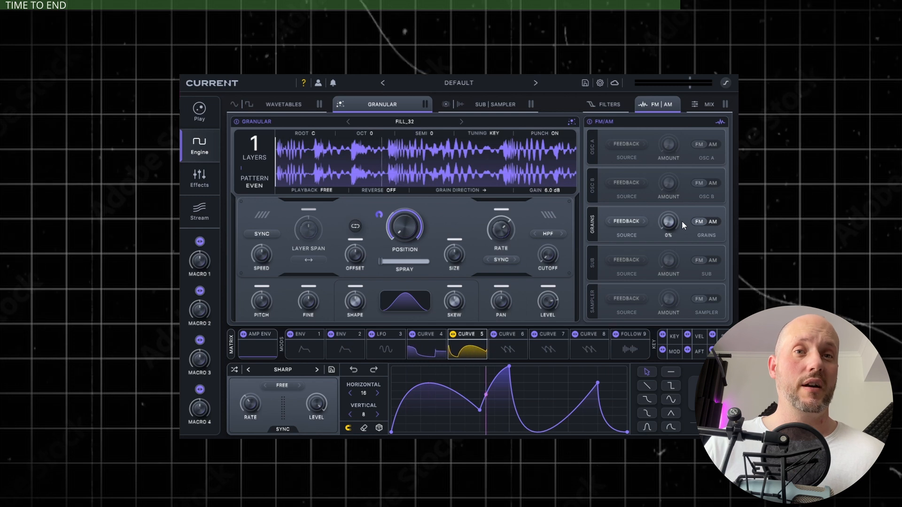
pyautogui.click(624, 222)
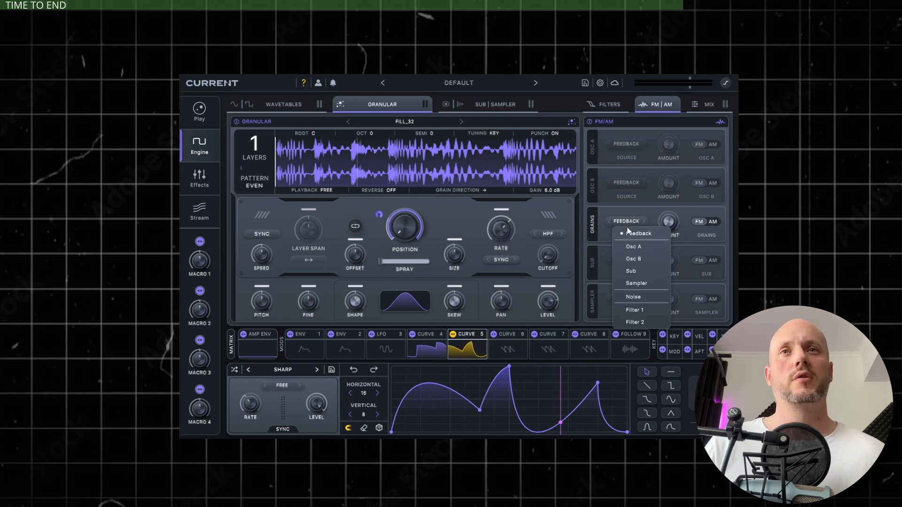
pyautogui.click(640, 250)
pyautogui.click(233, 105)
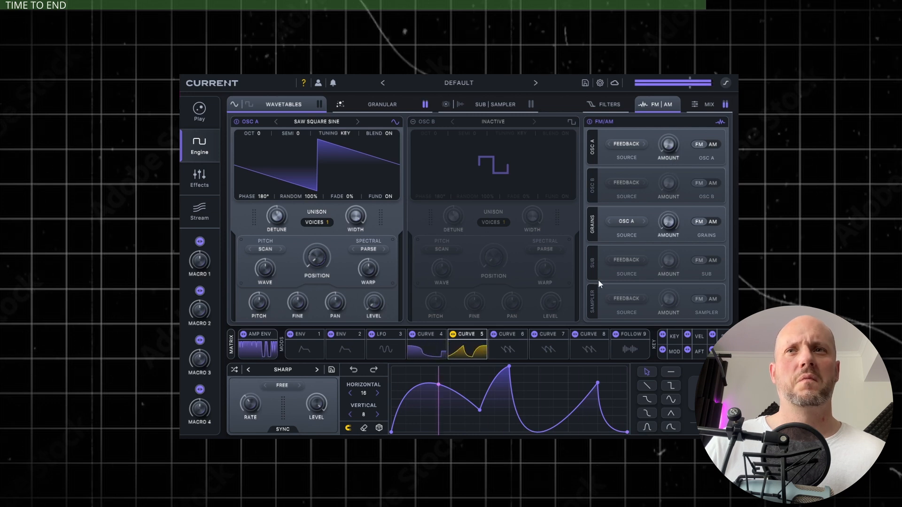
pyautogui.moveTo(671, 229); pyautogui.dragTo(659, 157)
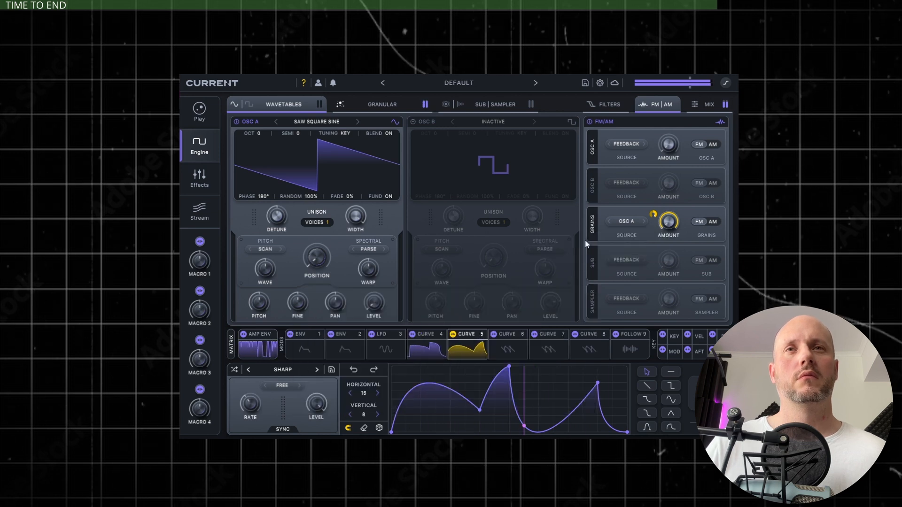
# - Load the Junk Scraper wavetable into Osc A, with its octave set to +1 and its wavetable position adjusted
pyautogui.click(322, 120)
pyautogui.click(349, 211)
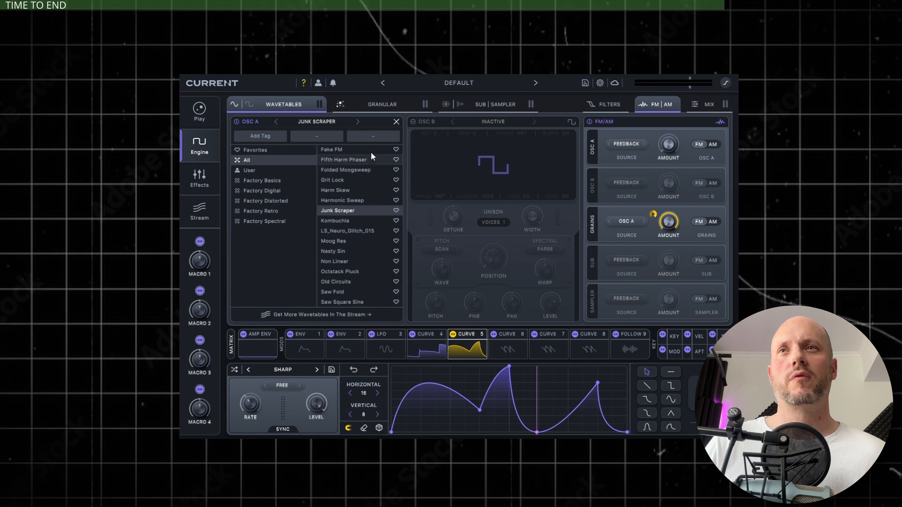
pyautogui.click(396, 121)
pyautogui.moveTo(258, 134); pyautogui.dragTo(258, 116)
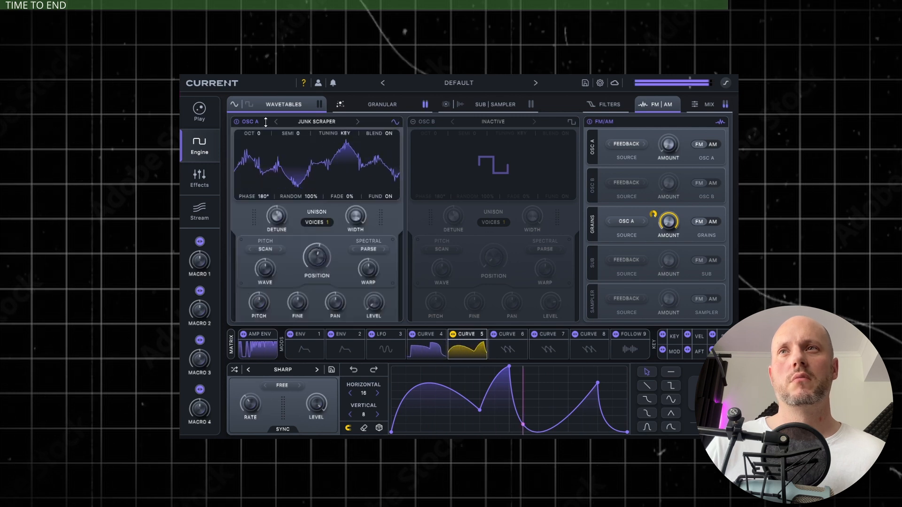
pyautogui.moveTo(316, 257)
pyautogui.mouseDown()
pyautogui.moveTo(314, 288)
pyautogui.moveTo(310, 255)
pyautogui.mouseUp()
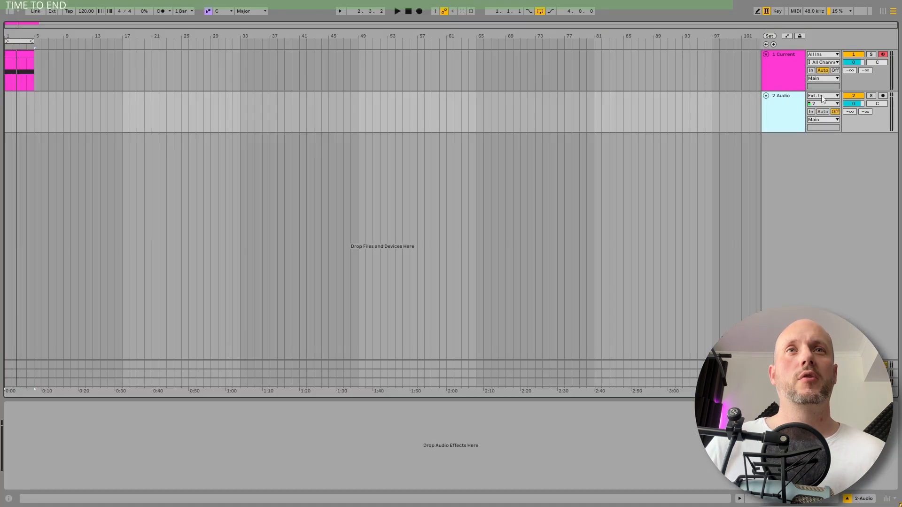
# - Set the audio track's input to Resampling and record the glitch output onto it as an audio clip
pyautogui.click(823, 96)
pyautogui.click(825, 121)
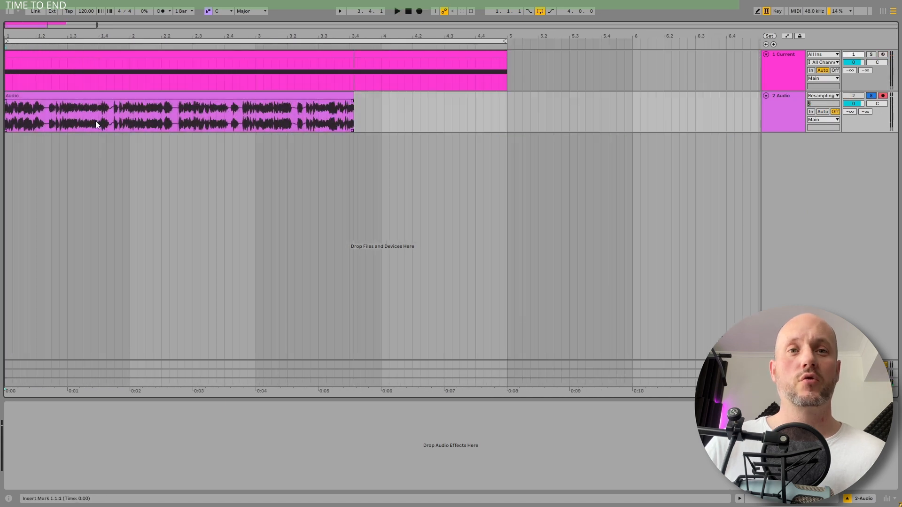
pyautogui.click(59, 106)
pyautogui.press('z')
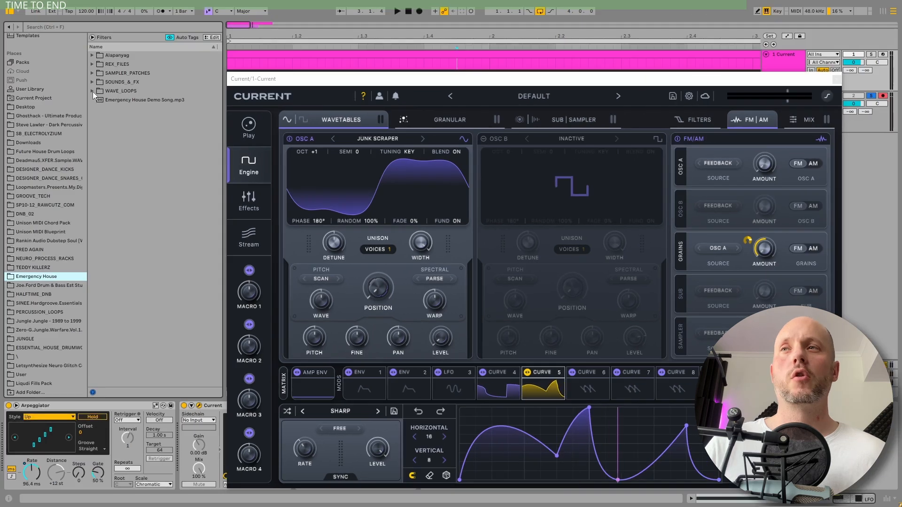
# - Preview the Emergency House bass loops and load EEH_128_F_Bass_43.wav into the granular engine as its sample
pyautogui.click(92, 91)
pyautogui.click(99, 100)
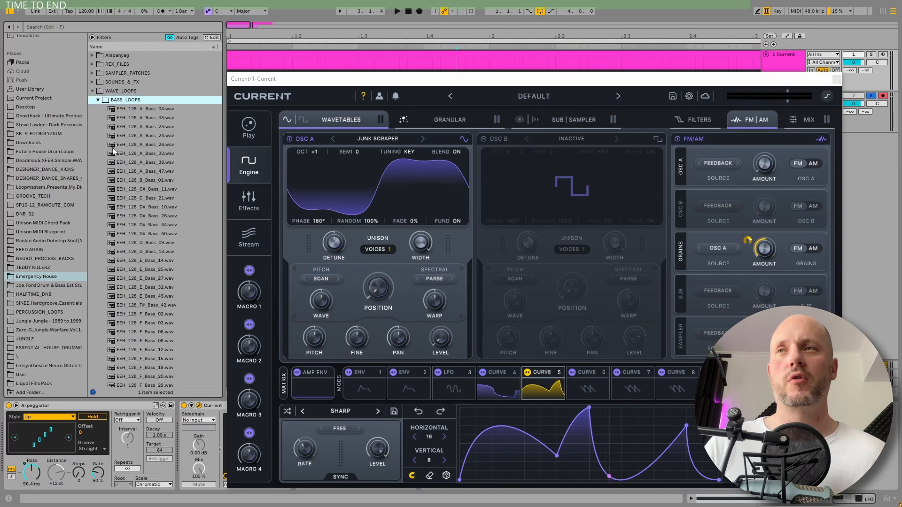
pyautogui.click(145, 146)
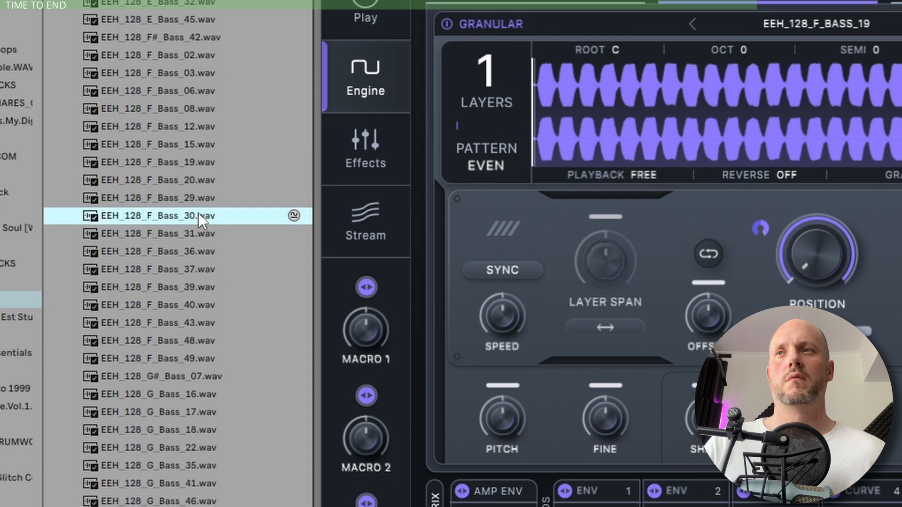
pyautogui.moveTo(198, 219); pyautogui.dragTo(694, 98)
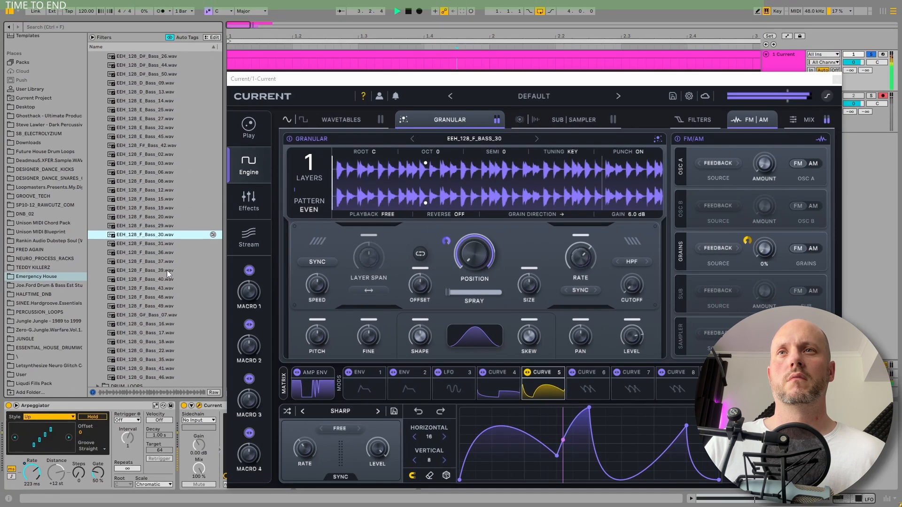
pyautogui.click(149, 325)
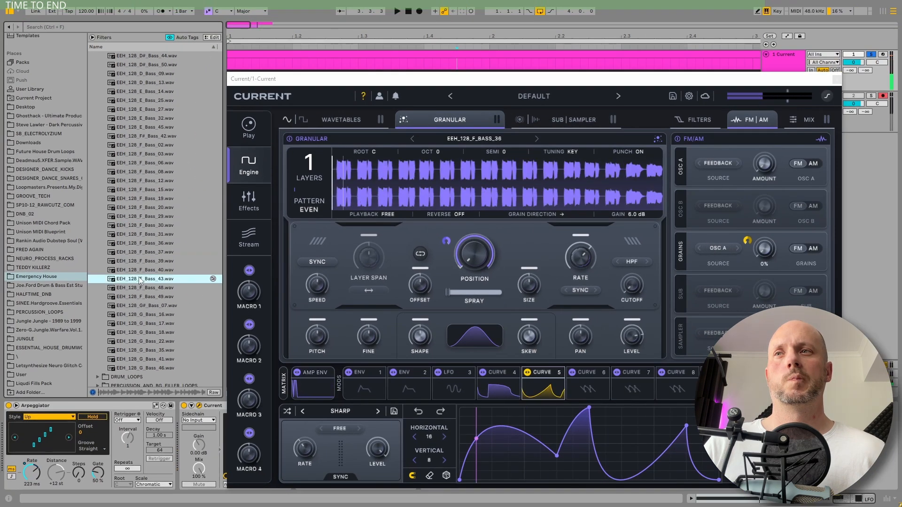
pyautogui.moveTo(143, 282); pyautogui.dragTo(395, 190)
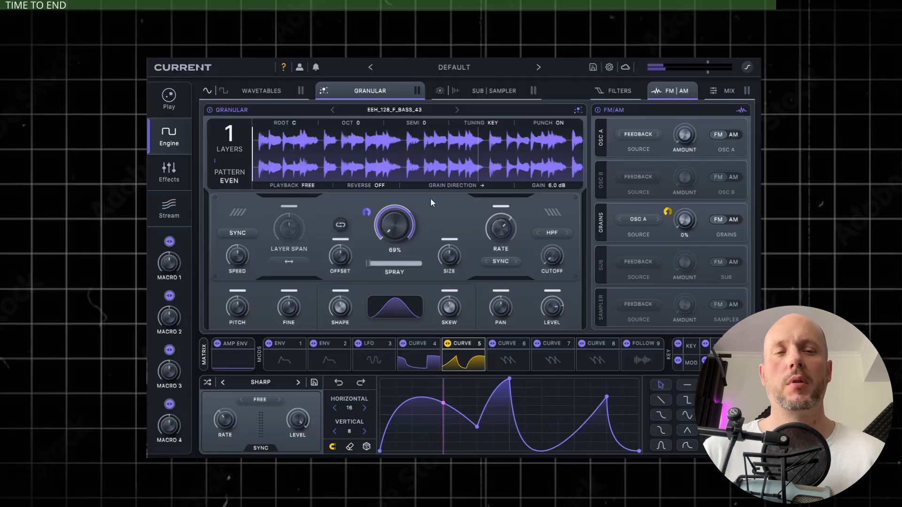
# - Modulate the granular engine's pitch with Curve 5
pyautogui.click(417, 360)
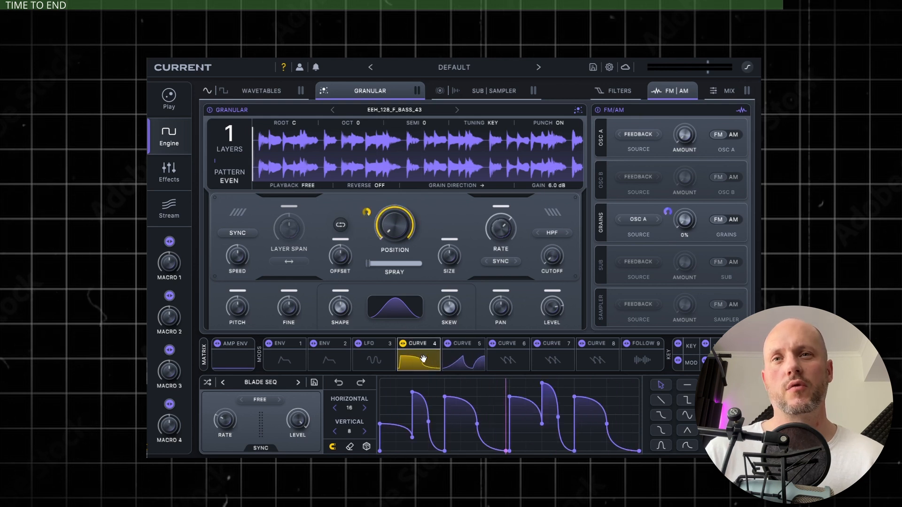
pyautogui.click(461, 361)
pyautogui.moveTo(468, 361); pyautogui.dragTo(222, 304)
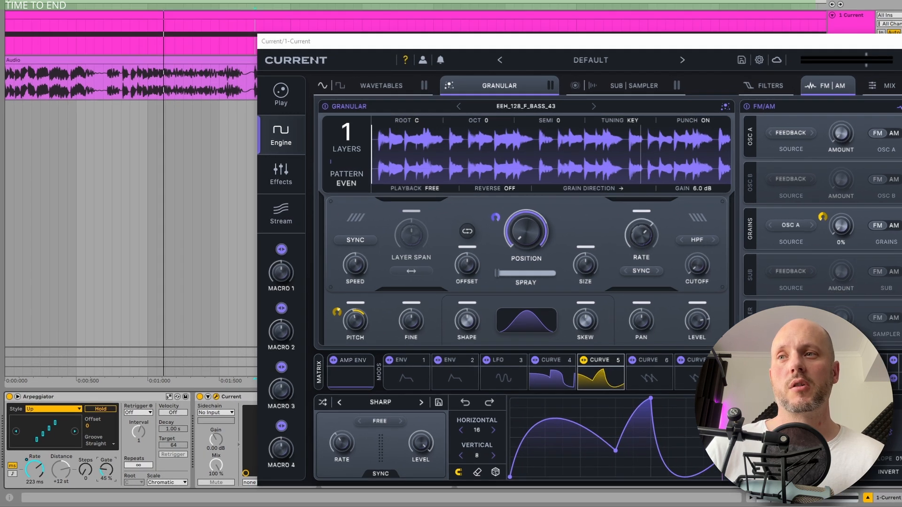
# - Try the Arpeggiator's gate at 12% and raise it to about 164% for longer notes
pyautogui.moveTo(99, 475); pyautogui.dragTo(99, 485)
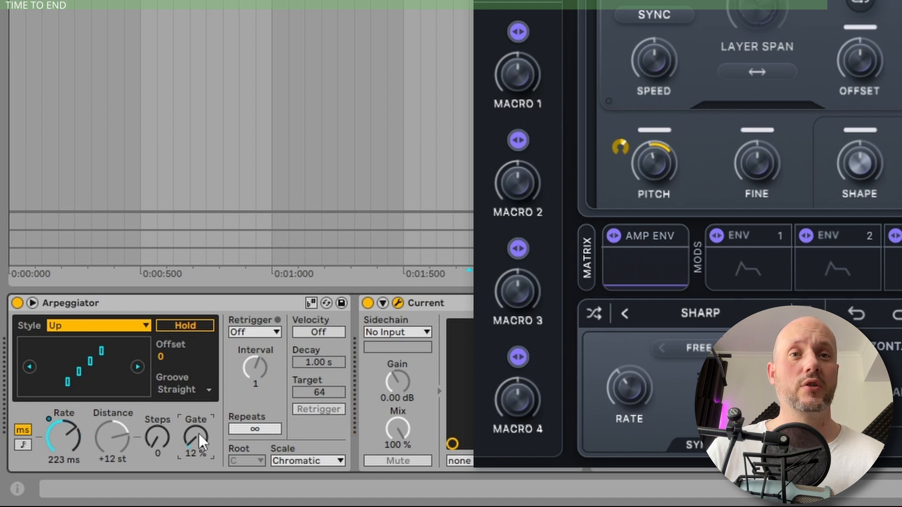
pyautogui.moveTo(192, 433); pyautogui.dragTo(193, 404)
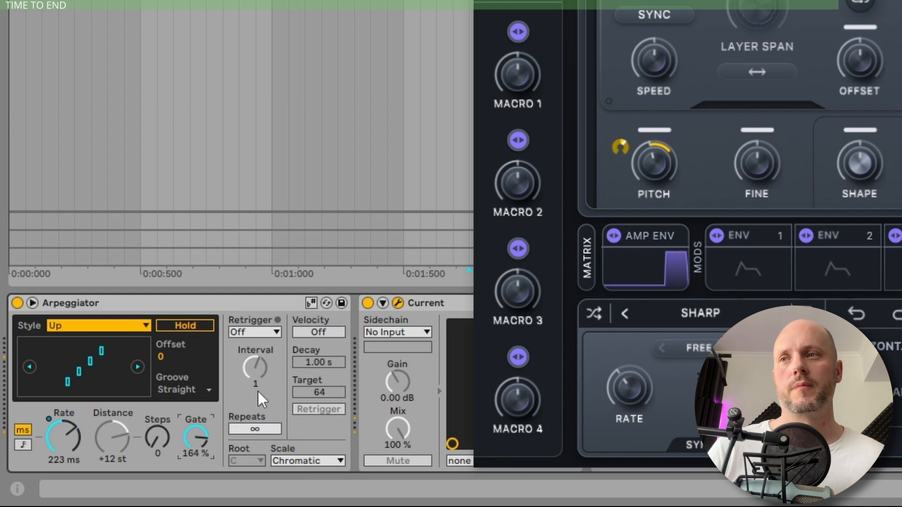
pyautogui.moveTo(207, 436); pyautogui.dragTo(207, 425)
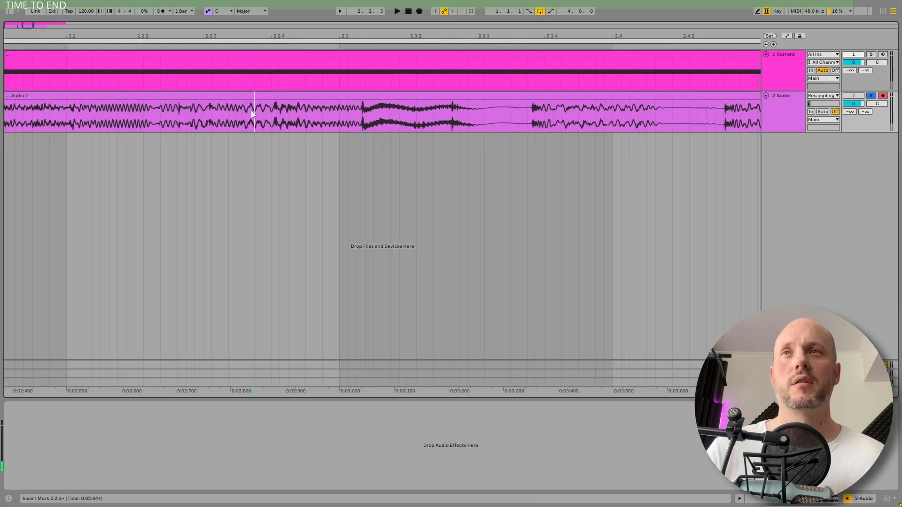
# - Audition short fragments of the resampled Audio 2 clip and select the brief transient near 3.3.3
pyautogui.press('space')
pyautogui.press('space')
pyautogui.press('space')
pyautogui.press('space')
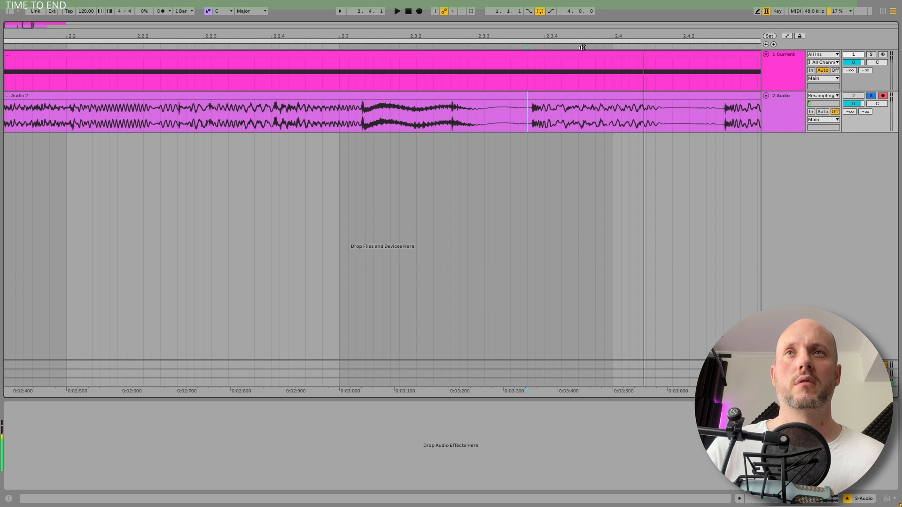
pyautogui.press('space')
pyautogui.hscroll(5, 583, 48)
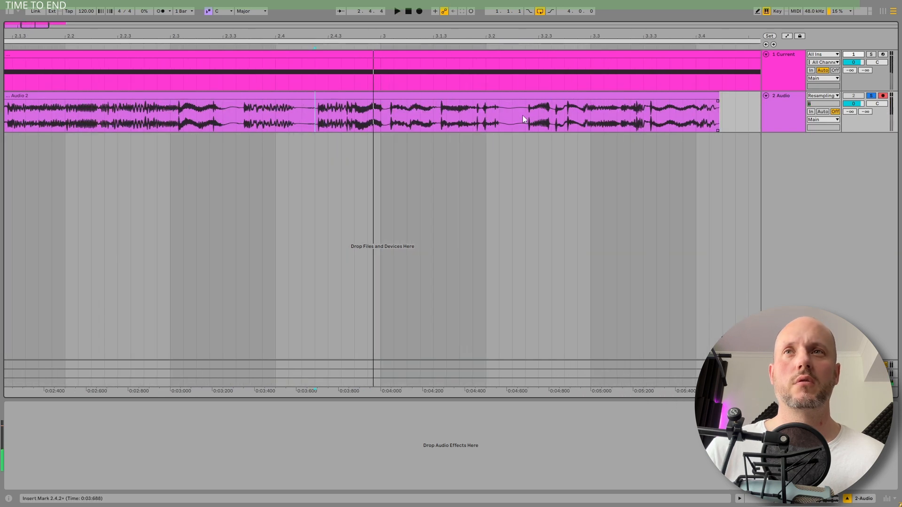
pyautogui.click(523, 116)
pyautogui.press('space')
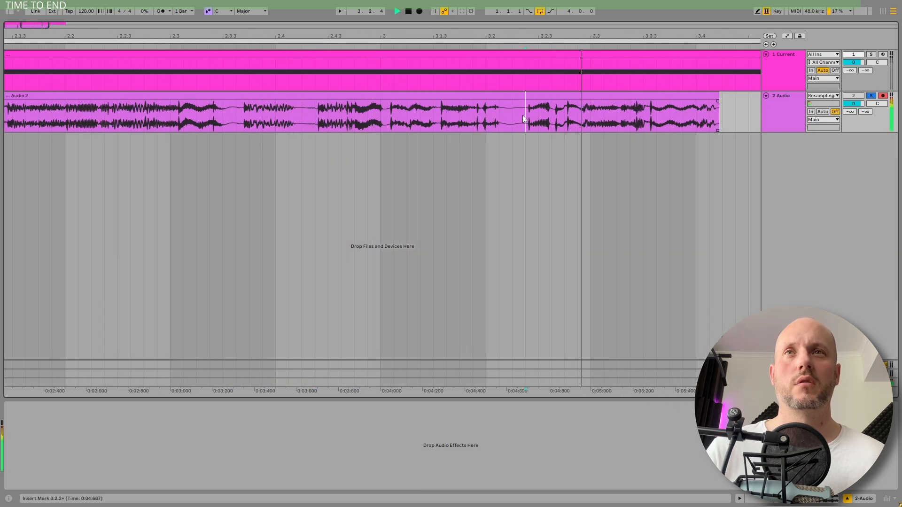
pyautogui.press('space')
pyautogui.press('space')
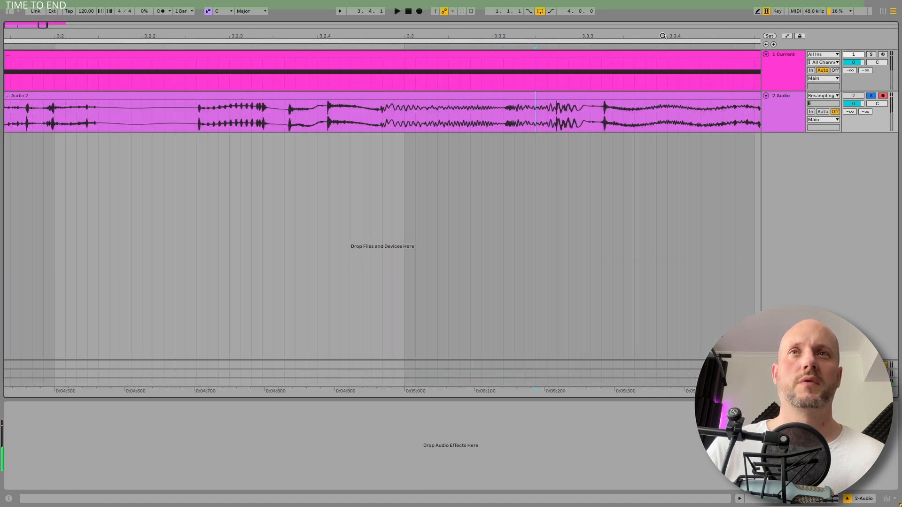
pyautogui.moveTo(607, 114); pyautogui.dragTo(604, 118)
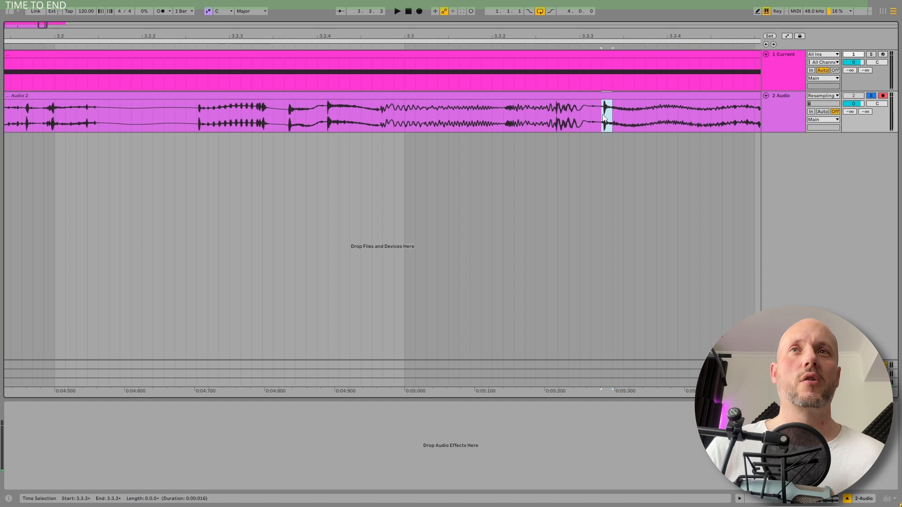